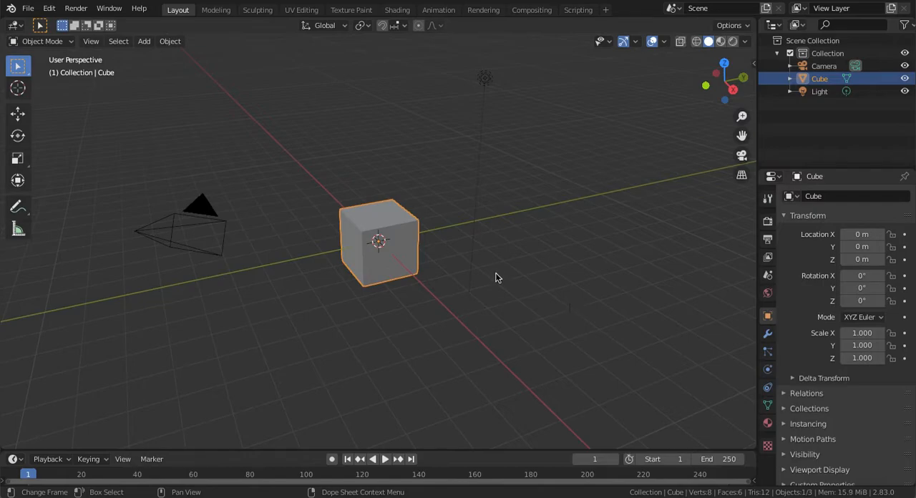
# Deselect the cube, check the front and right views, and switch the viewport to orthographic projection
pyautogui.click(487, 230)
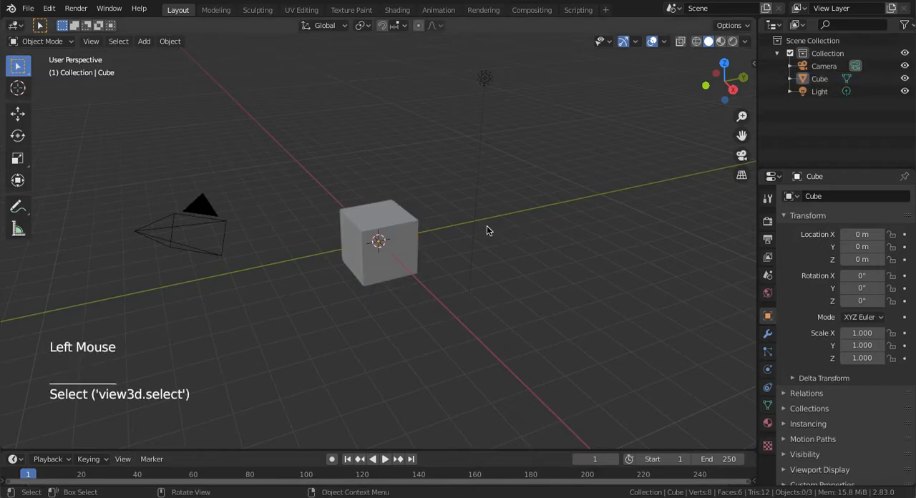
pyautogui.press('q')
pyautogui.press('KP_1')
pyautogui.press('KP_3')
pyautogui.press('KP_5')
pyautogui.moveTo(554, 254); pyautogui.dragTo(667, 301, button='middle')
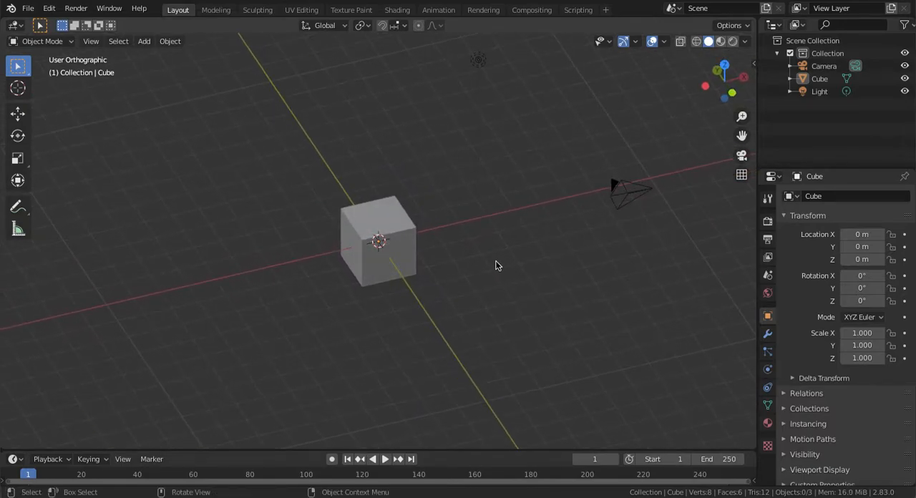
pyautogui.press('KP_Add')
pyautogui.press('KP_Add')
pyautogui.press('KP_Add')
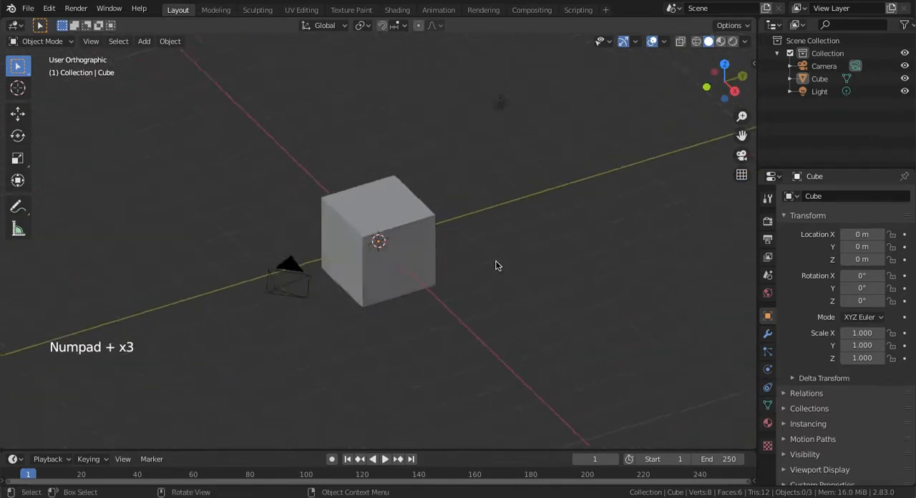
pyautogui.moveTo(496, 266); pyautogui.dragTo(496, 266, button='middle')
# Select the cube and examine it from another angle, both up close and from farther away
pyautogui.click(416, 248)
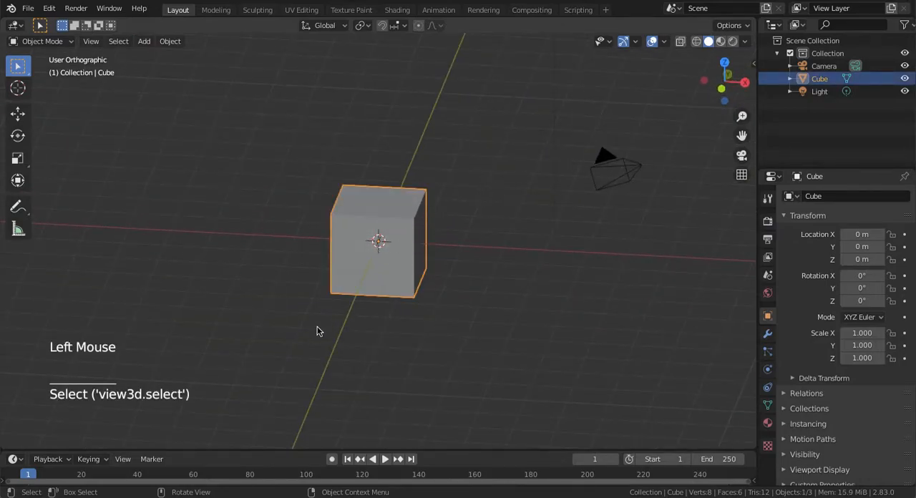
pyautogui.moveTo(458, 243); pyautogui.dragTo(494, 266, button='middle')
pyautogui.press('KP_Add')
pyautogui.press('KP_Add')
pyautogui.press('KP_Add')
pyautogui.press('KP_Add')
pyautogui.press('KP_Add')
pyautogui.press('KP_Subtract')
pyautogui.press('KP_Subtract')
pyautogui.press('KP_Subtract')
pyautogui.press('KP_Subtract')
pyautogui.press('KP_Subtract')
pyautogui.press('KP_Subtract')
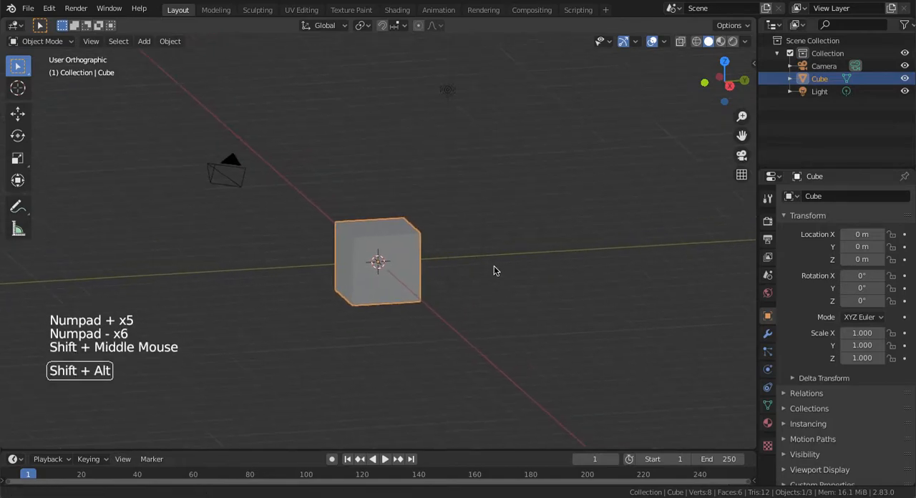
# Examine the cube in the front, right and top orthographic views, ending in an angled view
pyautogui.press('KP_1')
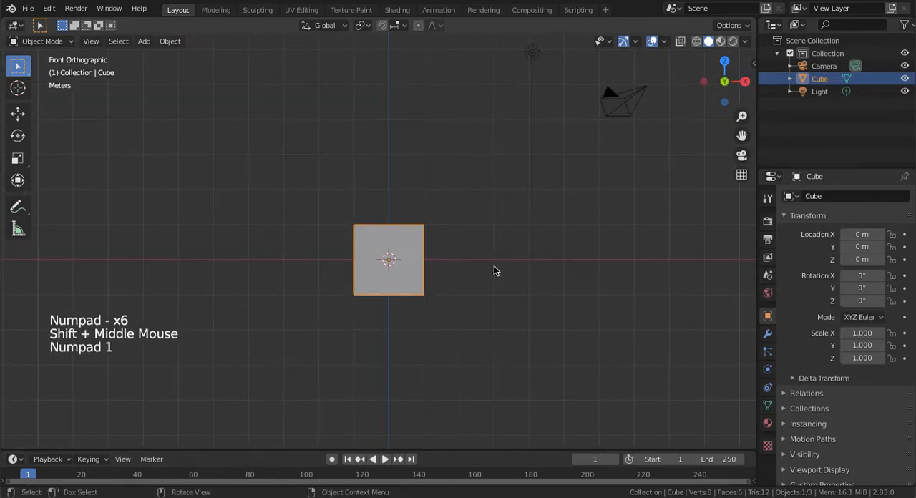
pyautogui.press('KP_3')
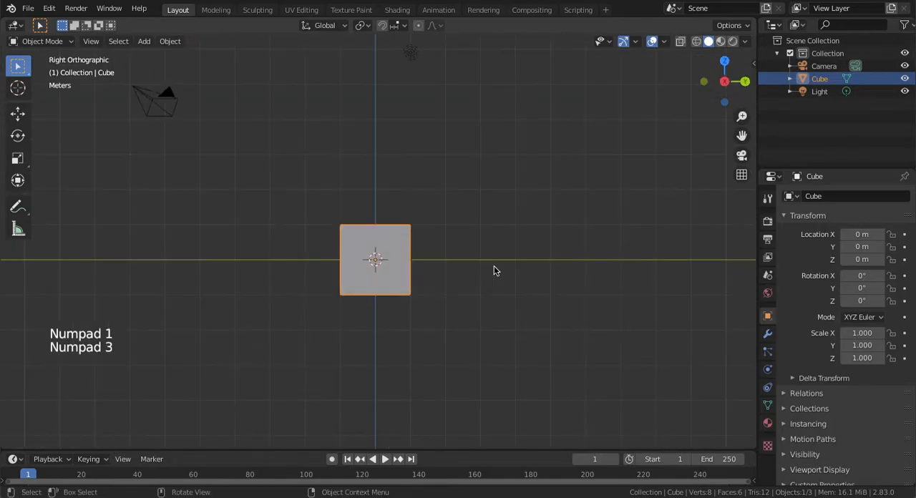
pyautogui.press('KP_7')
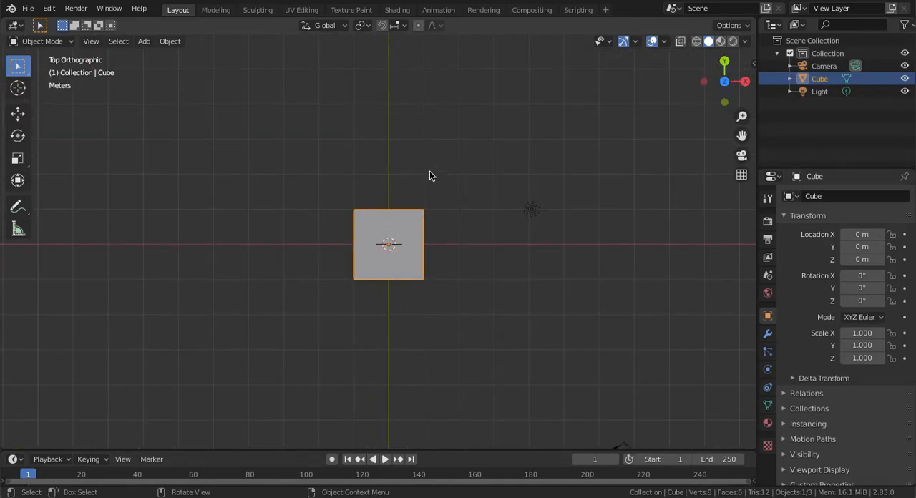
pyautogui.press('KP_1')
pyautogui.press('KP_3')
pyautogui.press('KP_7')
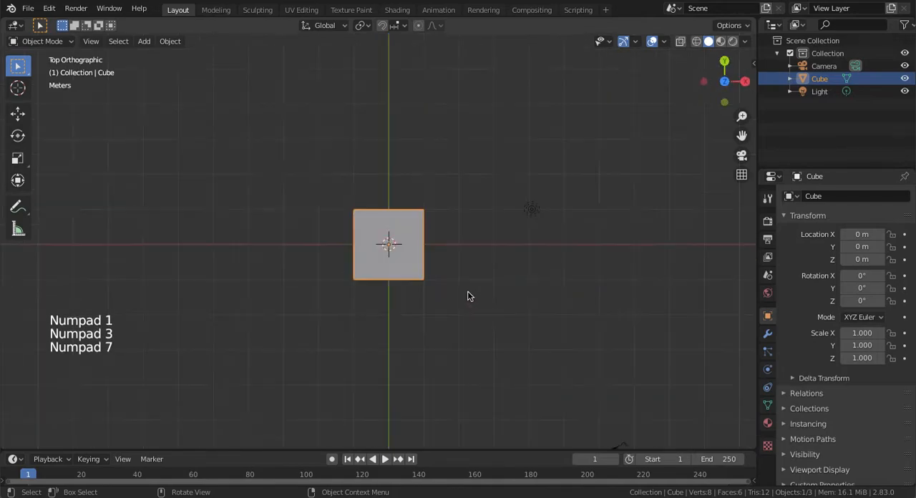
pyautogui.keyDown('alt'); pyautogui.moveTo(456, 293); pyautogui.dragTo(197, 217, button='middle'); pyautogui.keyUp('alt')
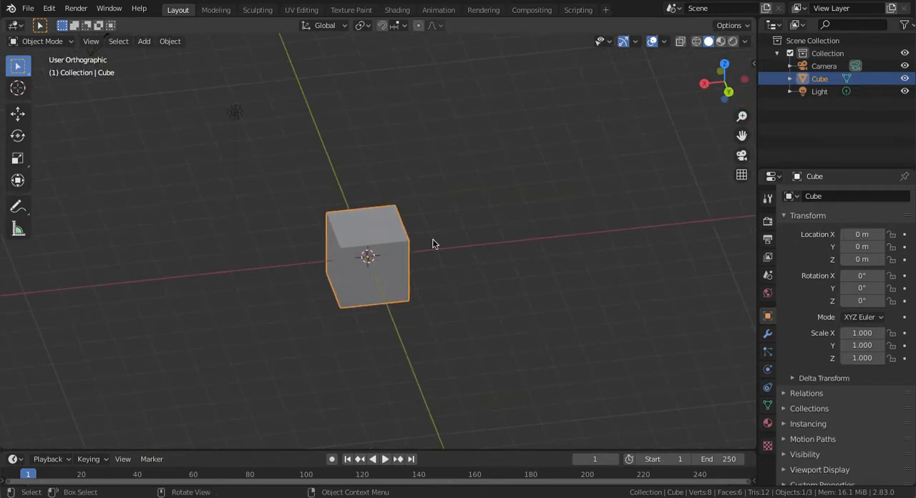
# Try the free move, rotate and scale transforms on the cube, cancelling each one
pyautogui.press('g')
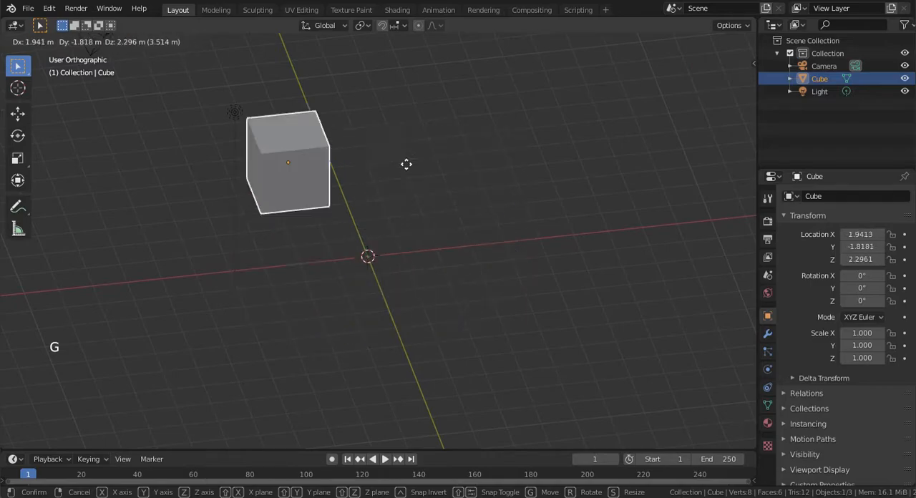
pyautogui.rightClick(387, 282)
pyautogui.press('r')
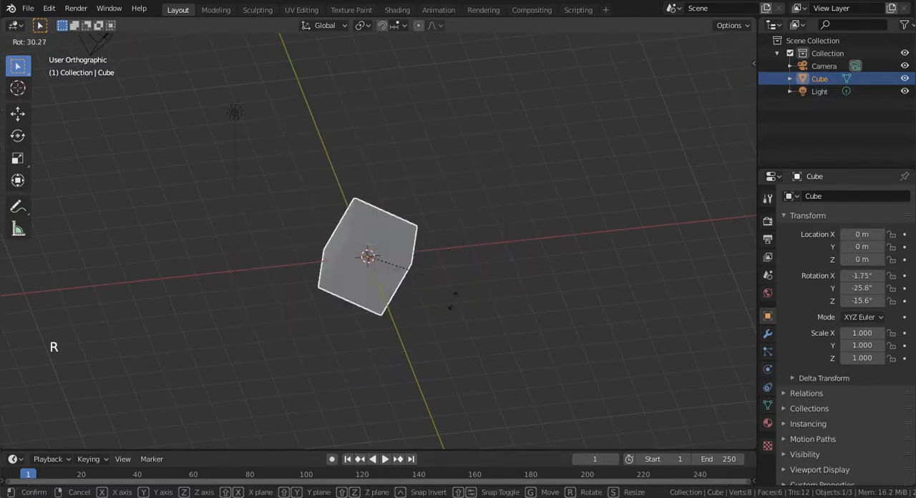
pyautogui.rightClick(437, 262)
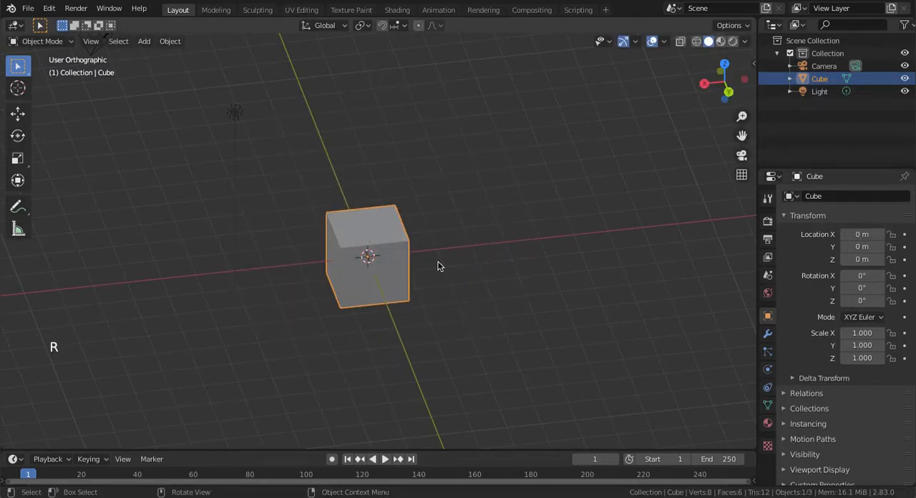
pyautogui.press('s')
pyautogui.rightClick(418, 236)
pyautogui.moveTo(418, 236)
pyautogui.mouseDown(button='middle')
pyautogui.moveTo(601, 226)
pyautogui.moveTo(453, 223)
pyautogui.moveTo(416, 249)
pyautogui.moveTo(441, 249)
pyautogui.moveTo(433, 275)
pyautogui.moveTo(430, 215)
pyautogui.moveTo(437, 207)
pyautogui.moveTo(426, 244)
pyautogui.moveTo(433, 215)
pyautogui.moveTo(473, 229)
pyautogui.moveTo(458, 207)
pyautogui.moveTo(451, 236)
pyautogui.moveTo(480, 192)
pyautogui.mouseUp(button='middle')
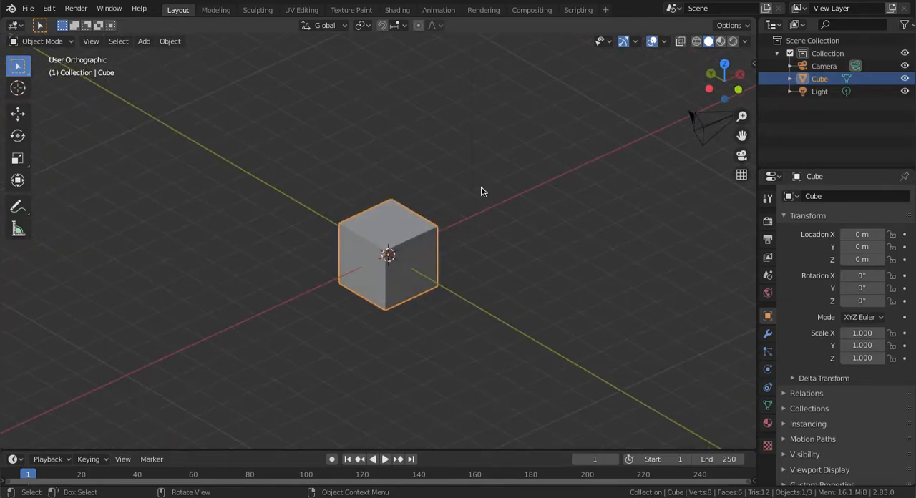
# Try rotating the cube about the global Z axis by 90°, 45° and -45°, and cancel the rotation
pyautogui.press('r')
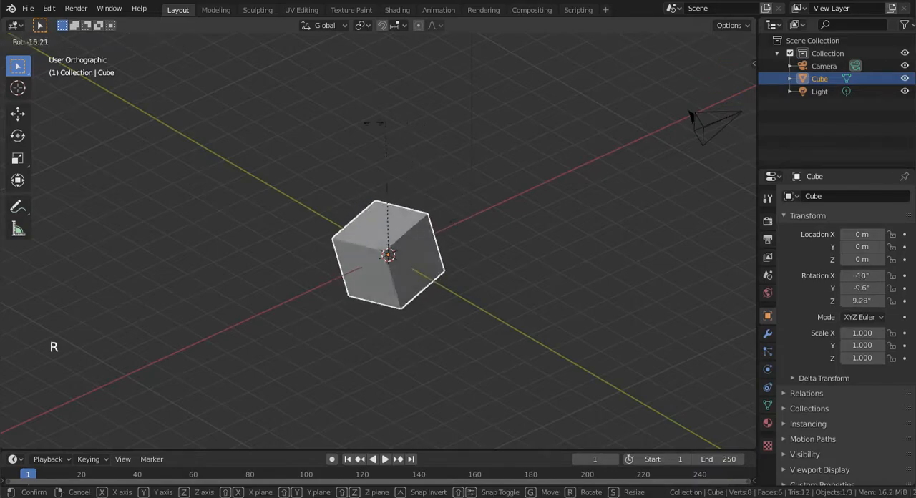
pyautogui.press('z')
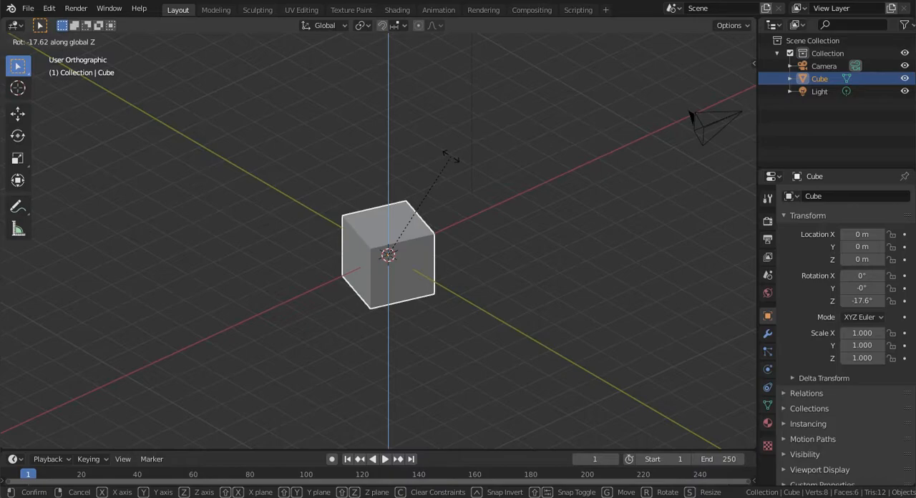
pyautogui.write('90')
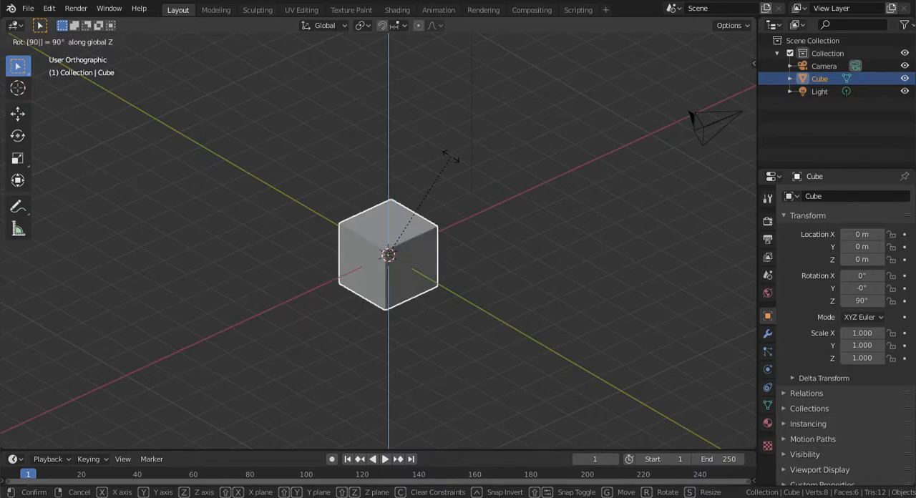
pyautogui.press('BackSpace')
pyautogui.press('BackSpace')
pyautogui.write('45')
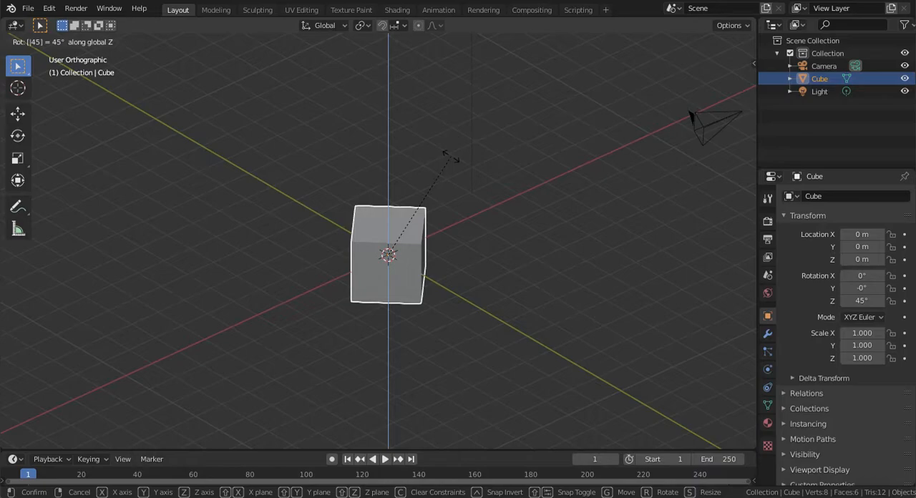
pyautogui.press('-')
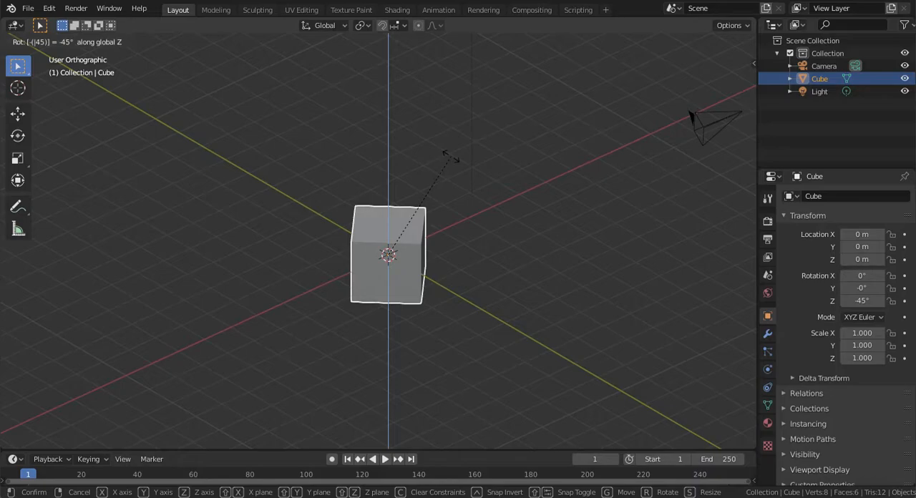
pyautogui.press('Escape')
# Move the cube 10 m along the global Z axis
pyautogui.moveTo(451, 155); pyautogui.dragTo(460, 150, button='middle')
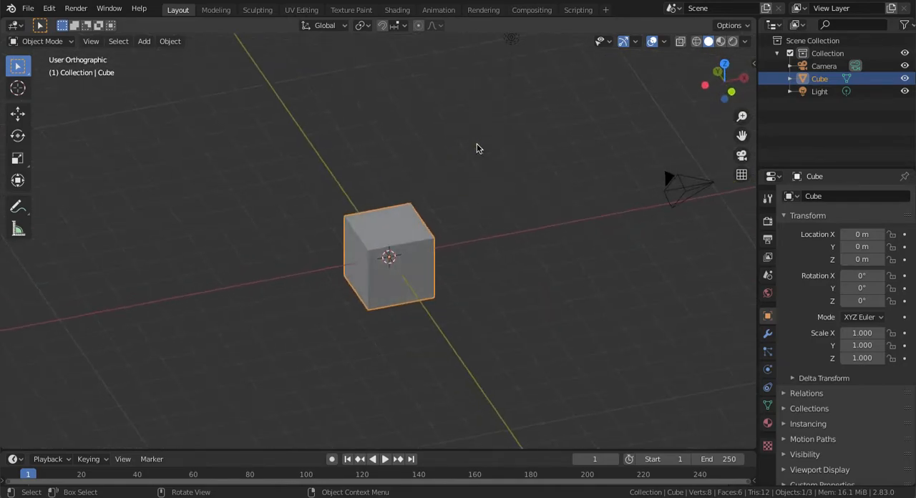
pyautogui.moveTo(483, 246); pyautogui.dragTo(461, 136, button='middle')
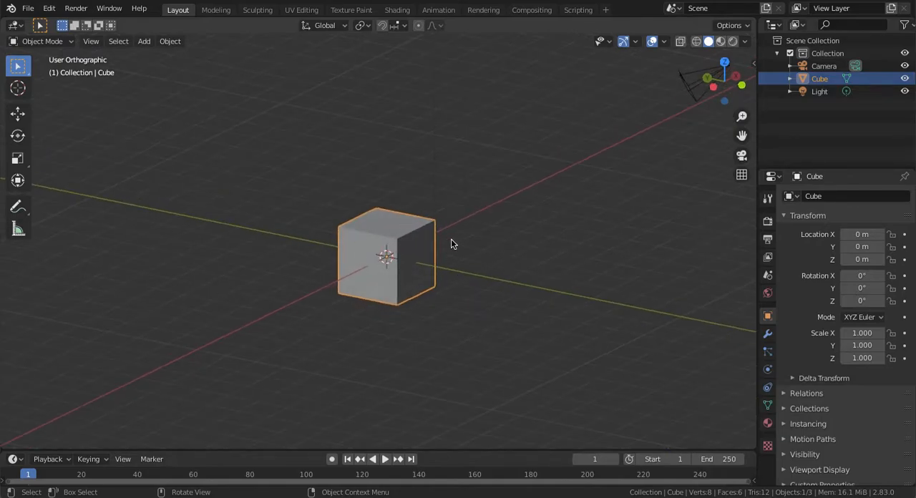
pyautogui.moveTo(454, 219); pyautogui.dragTo(447, 303, button='middle')
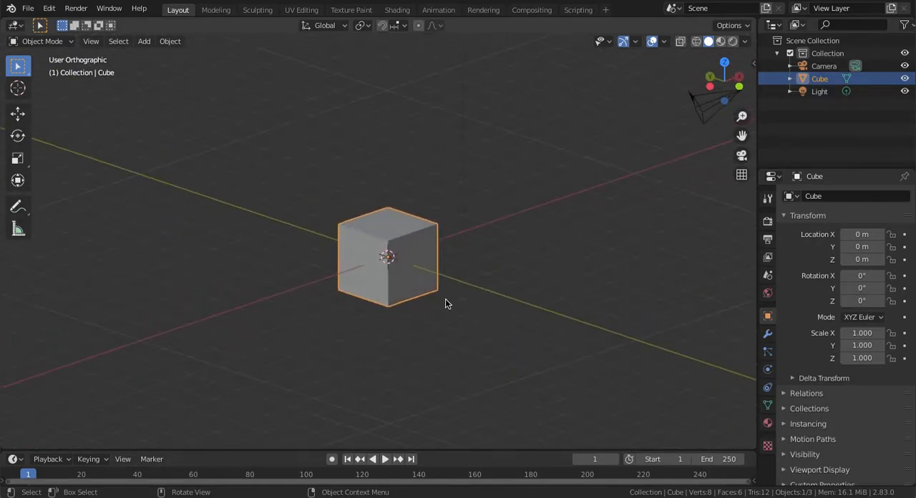
pyautogui.press('g')
pyautogui.press('z')
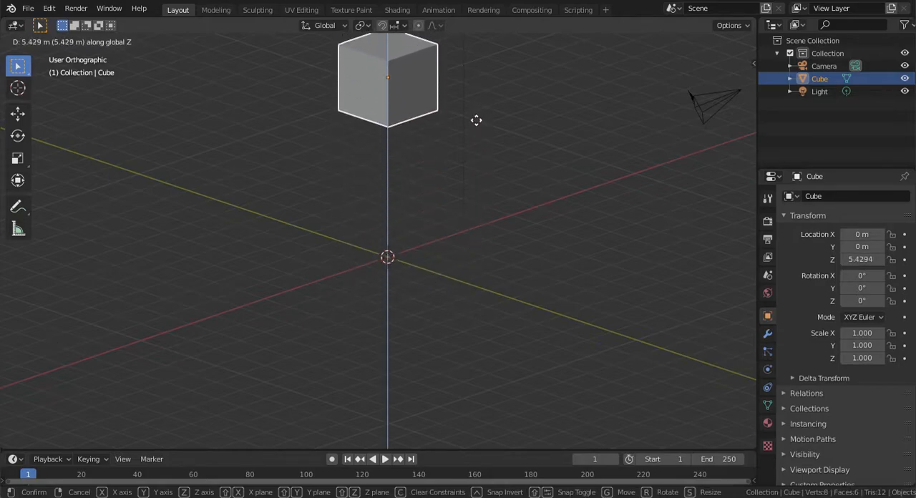
pyautogui.write('10')
pyautogui.press('Return')
# Move the cube -10 m along the global Z axis
pyautogui.press('KP_Subtract')
pyautogui.press('KP_Subtract')
pyautogui.press('KP_Subtract')
pyautogui.press('KP_Subtract')
pyautogui.press('KP_Subtract')
pyautogui.press('KP_Subtract')
pyautogui.press('KP_Subtract')
pyautogui.press('KP_Subtract')
pyautogui.moveTo(476, 119); pyautogui.dragTo(452, 108, button='middle')
pyautogui.press('g')
pyautogui.write('z')
pyautogui.write('-10')
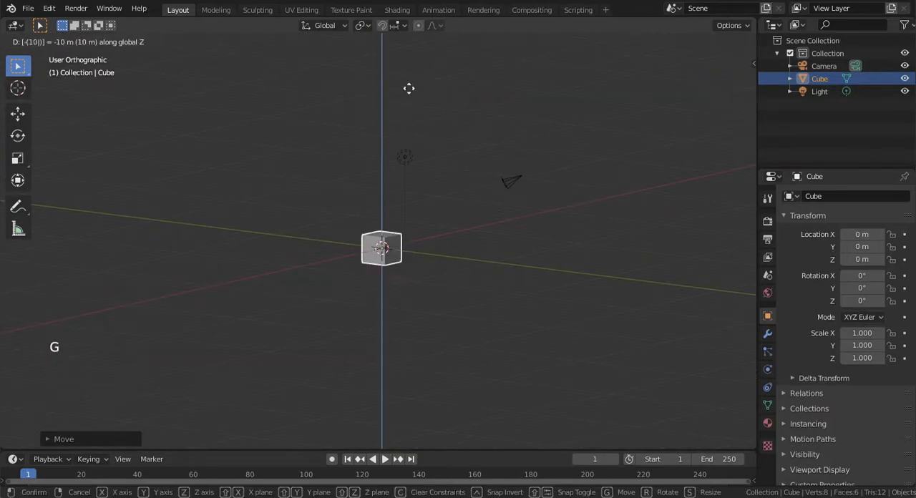
pyautogui.press('Return')
pyautogui.press('KP_Add')
pyautogui.press('KP_Add')
pyautogui.press('KP_Add')
pyautogui.press('KP_Add')
pyautogui.press('KP_Add')
pyautogui.press('KP_Add')
pyautogui.press('KP_Add')
pyautogui.press('KP_Add')
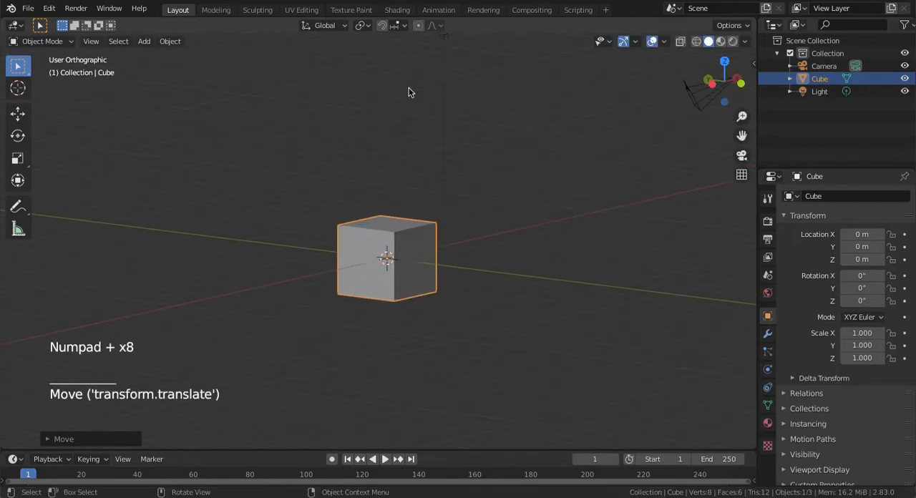
# Display the cube's location, rotation, scale and dimensions in the 3D viewport's sidebar
pyautogui.moveTo(409, 87); pyautogui.dragTo(328, 168, button='middle')
pyautogui.moveTo(348, 234)
pyautogui.mouseDown(button='middle')
pyautogui.moveTo(343, 253)
pyautogui.moveTo(374, 209)
pyautogui.moveTo(171, 297)
pyautogui.mouseUp(button='middle')
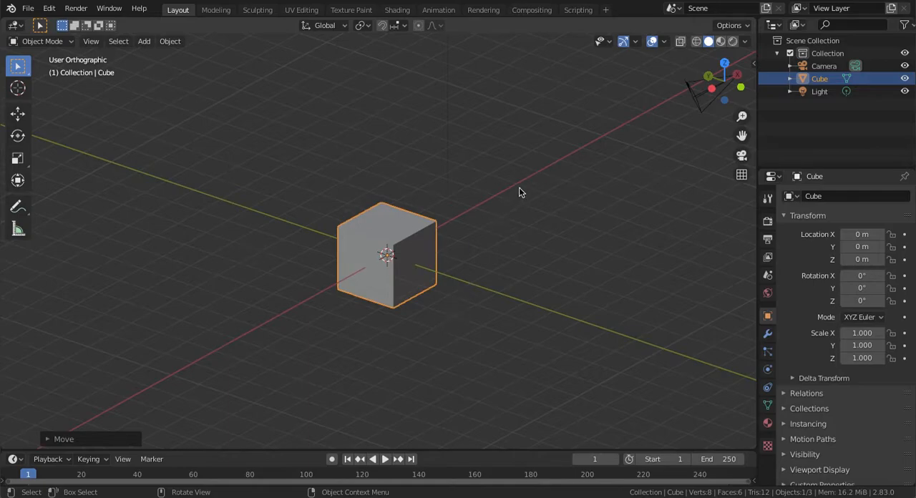
pyautogui.press('n')
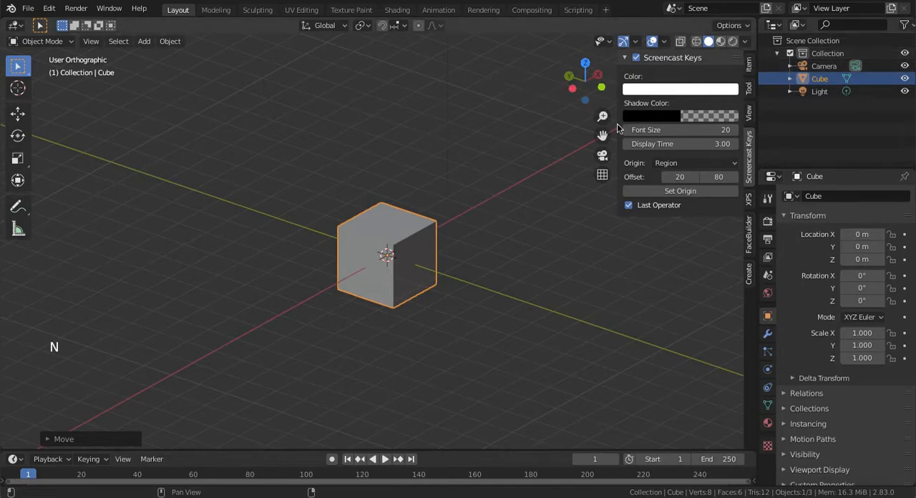
pyautogui.press('n')
pyautogui.press('n')
pyautogui.click(749, 66)
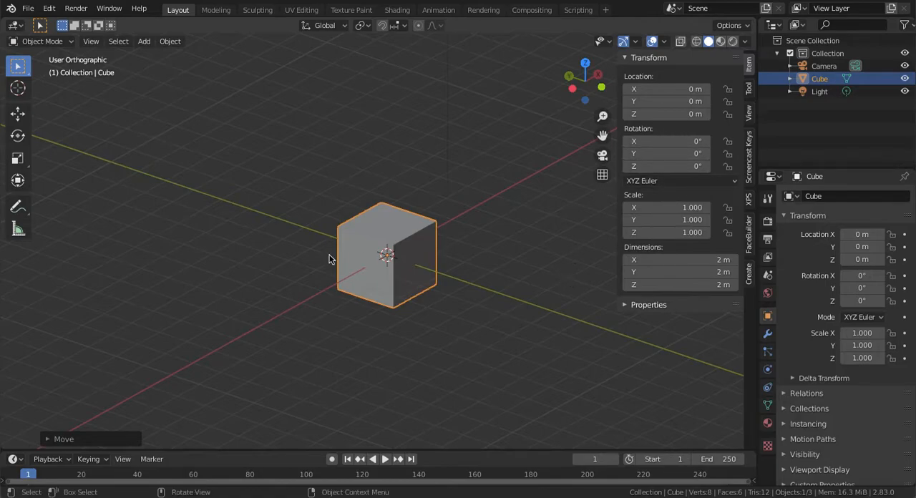
# Move the cube freely away from the origin to about X -3.02 m, Y 7.56 m, Z 4.74 m
pyautogui.press('g')
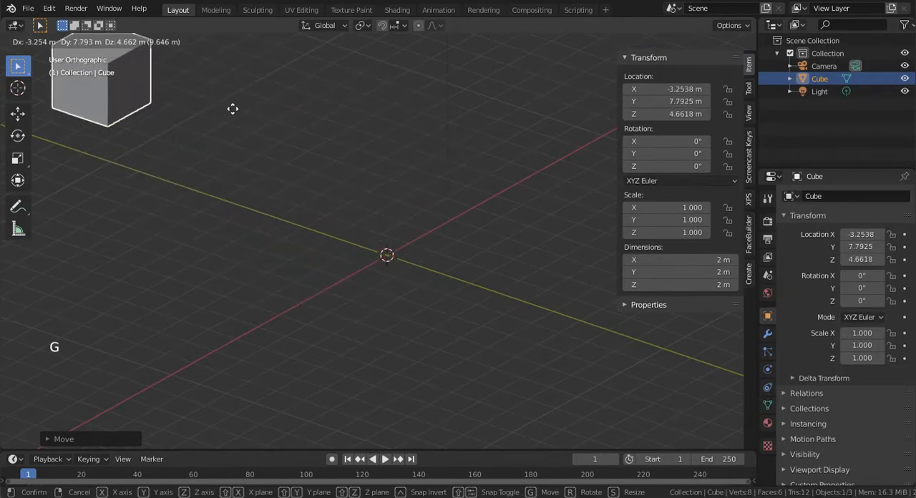
pyautogui.click(242, 109)
pyautogui.press('KP_Subtract')
pyautogui.press('KP_Subtract')
pyautogui.press('KP_Subtract')
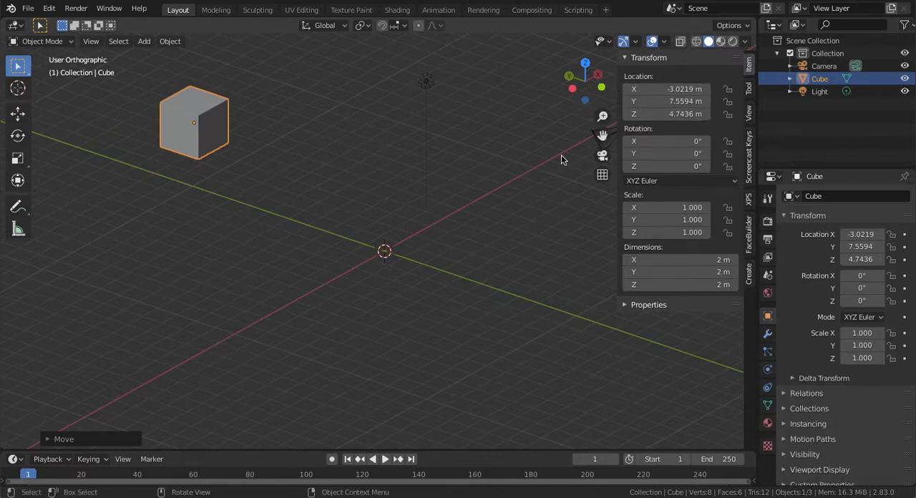
# Set the cube's Z, Y and X location values to 0 m
pyautogui.click(675, 114)
pyautogui.write('0')
pyautogui.press('Return')
pyautogui.click(676, 101)
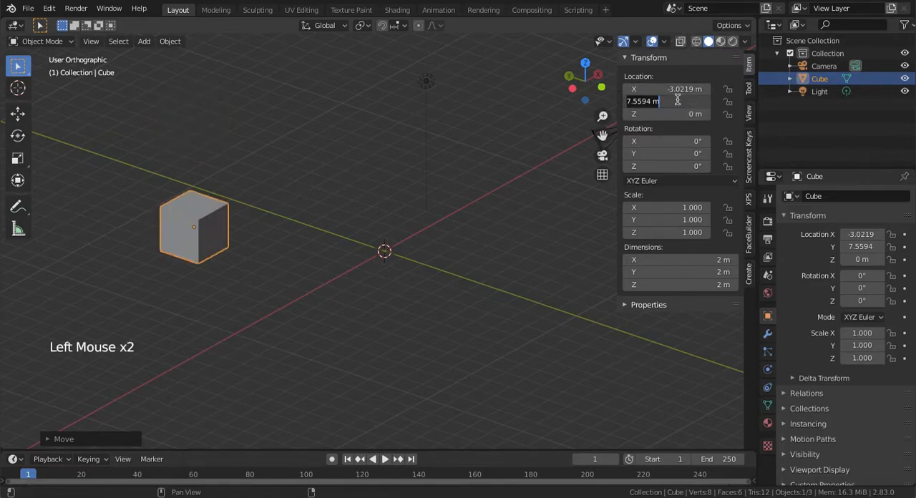
pyautogui.write('0')
pyautogui.press('Return')
pyautogui.click(680, 89)
pyautogui.write('0')
pyautogui.press('Return')
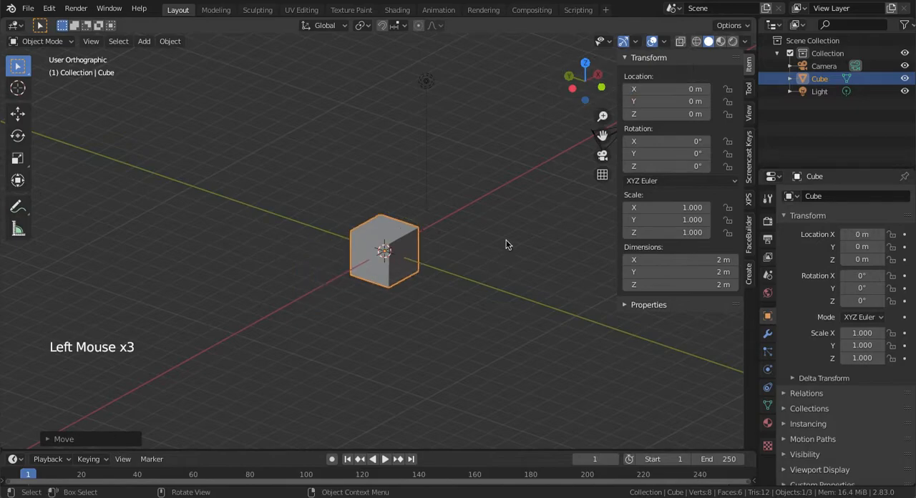
# Undo the three location resets of the cube
pyautogui.press('super+z')
pyautogui.press('super+z')
pyautogui.press('super+z')
pyautogui.press('super+z')
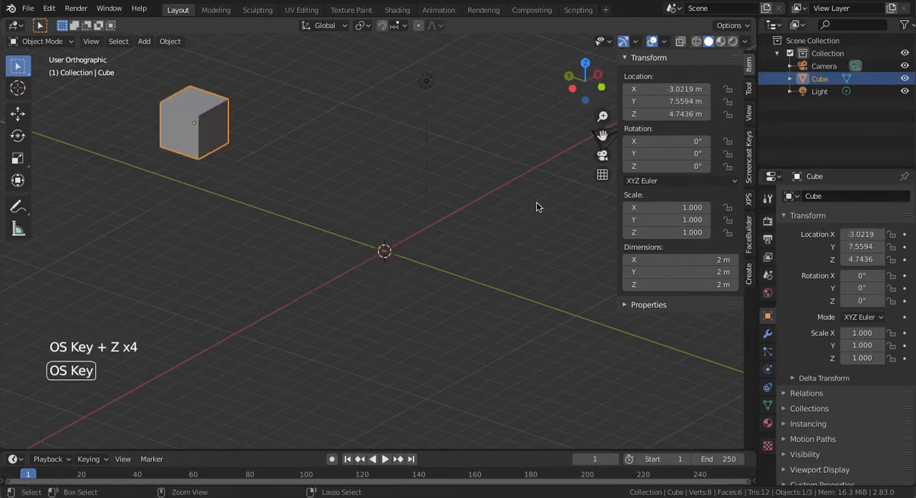
# Rotate the cube freely to about Y 27.6° and Z -12.3°, and set its X rotation to 0°
pyautogui.press('r')
pyautogui.click(749, 147)
pyautogui.click(666, 141)
pyautogui.write('0')
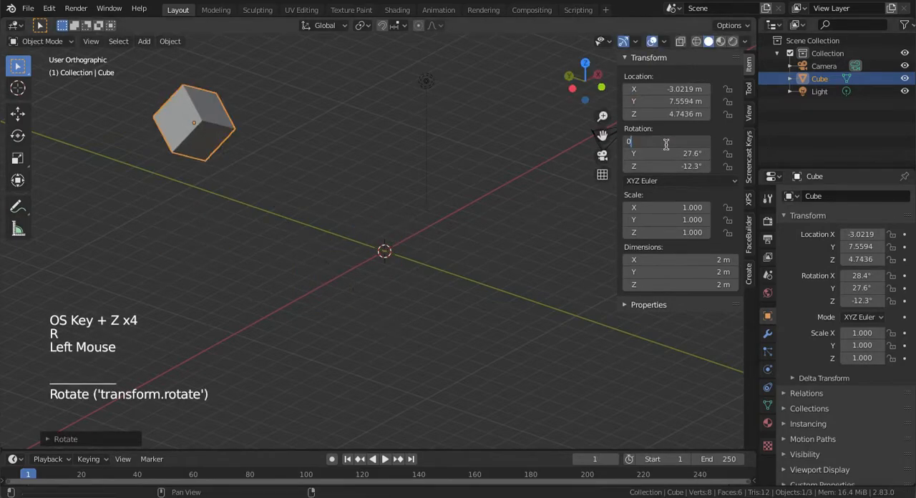
pyautogui.press('Return')
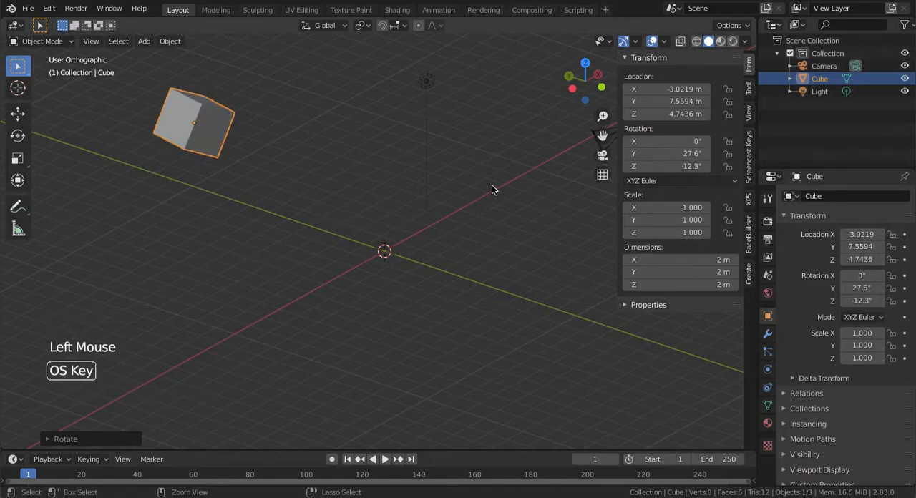
# Undo the X rotation reset of the cube, and clear its location and rotation
pyautogui.press('super+z')
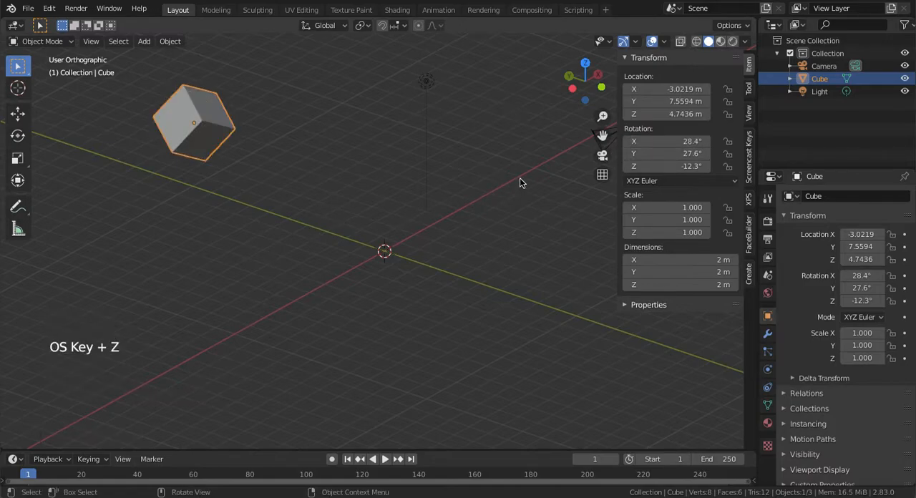
pyautogui.scroll(-5, 521, 183)
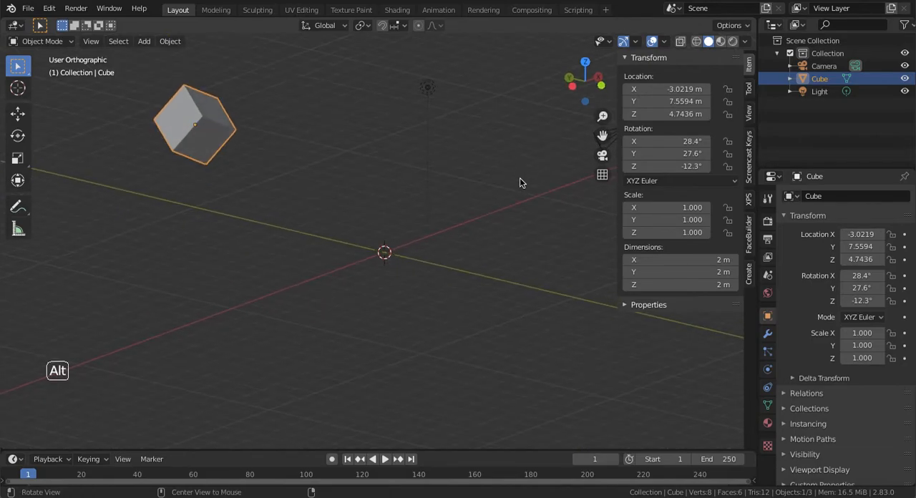
pyautogui.hotkey('alt', 'g')
pyautogui.press('KP_Add')
pyautogui.press('KP_Add')
pyautogui.press('KP_Add')
pyautogui.press('KP_Add')
pyautogui.press('KP_Add')
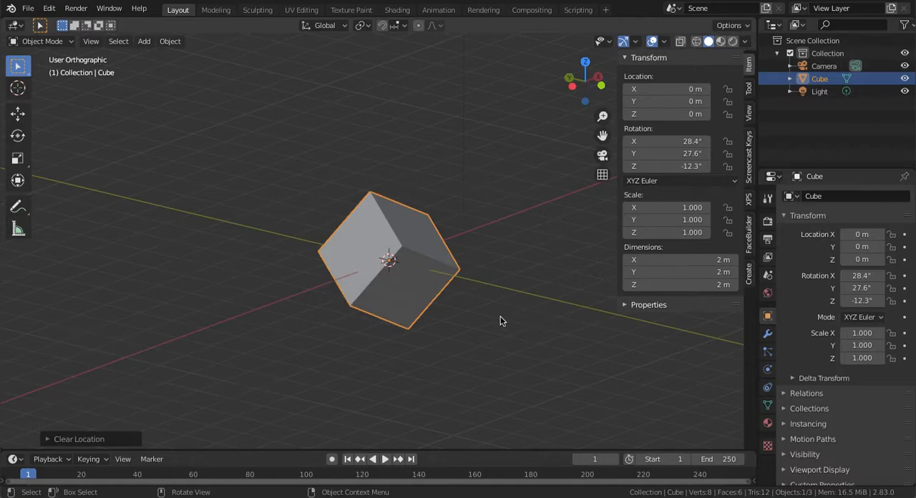
pyautogui.hotkey('alt', 'r')
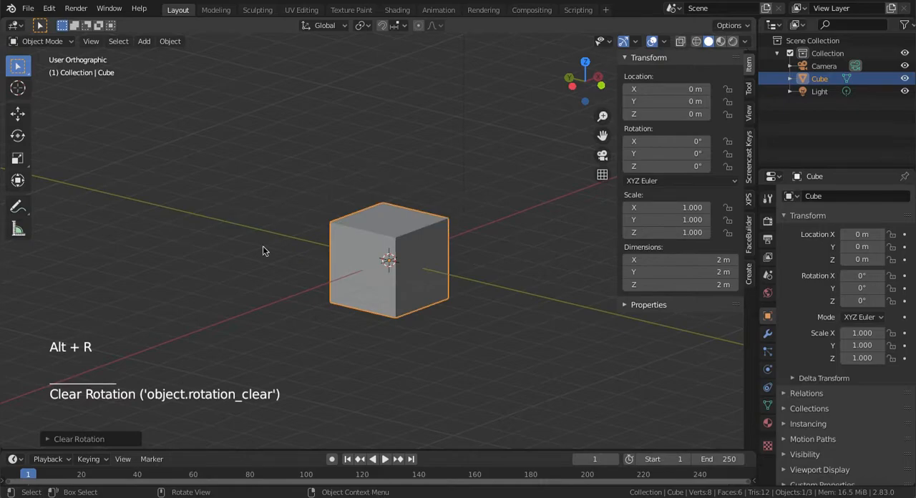
# Scale the cube up freely to about 2.647 and clear its scale
pyautogui.press('s')
pyautogui.click(464, 218)
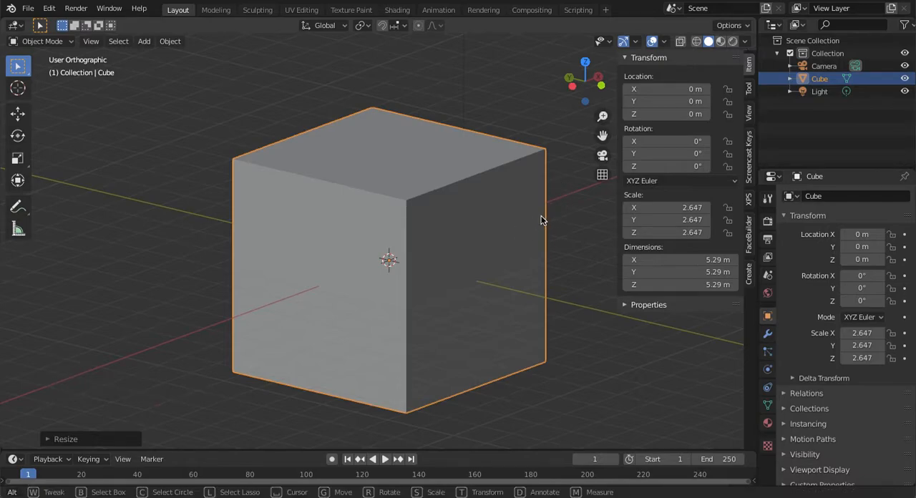
pyautogui.click(520, 243)
pyautogui.hotkey('alt', 's')
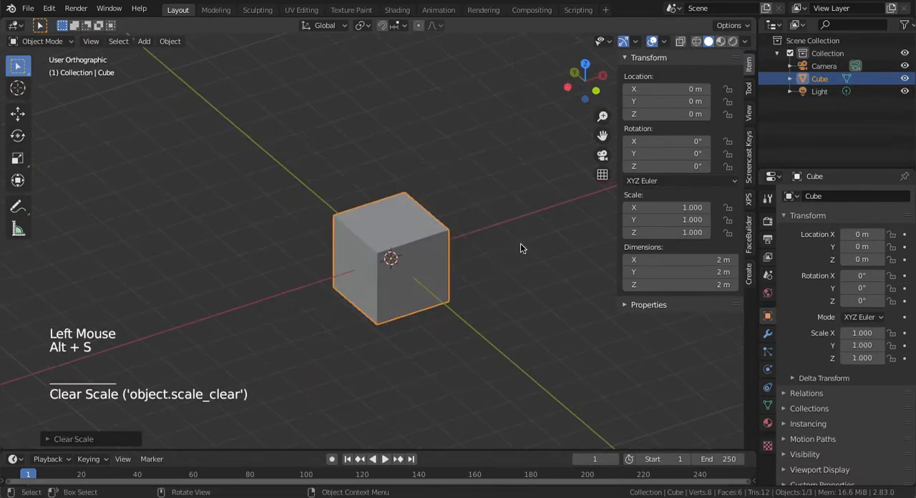
# Hide the sidebar with the transform values in the 3D viewport
pyautogui.moveTo(507, 206); pyautogui.dragTo(532, 207, button='middle')
pyautogui.press('n')
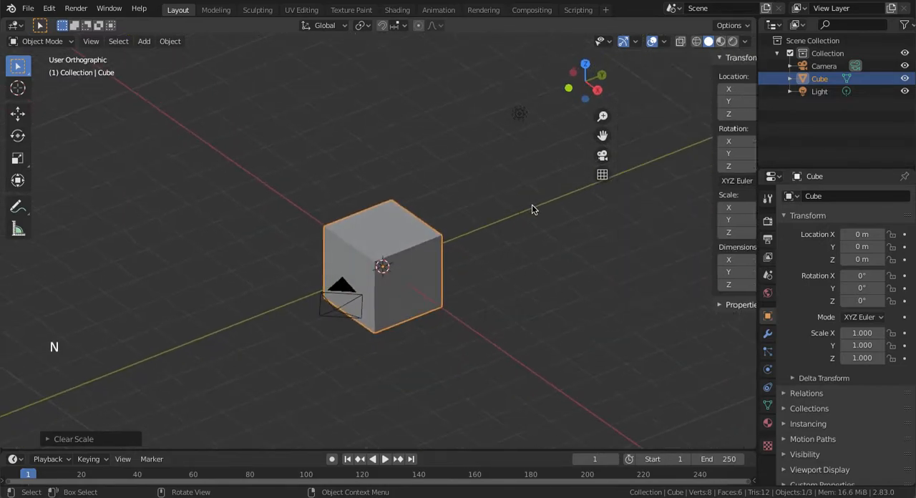
pyautogui.moveTo(441, 256); pyautogui.dragTo(441, 256, button='middle')
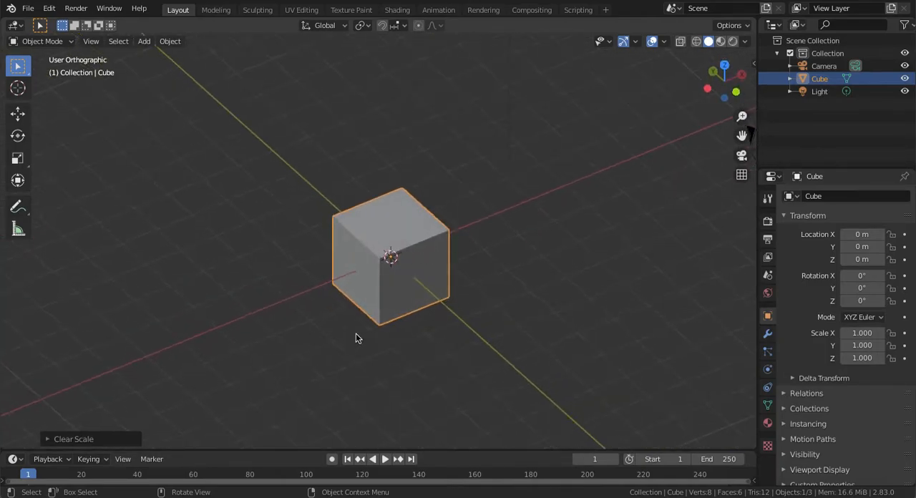
# Examine the cube at the origin from several sides, both close up and from farther away
pyautogui.moveTo(418, 292); pyautogui.dragTo(419, 289, button='middle')
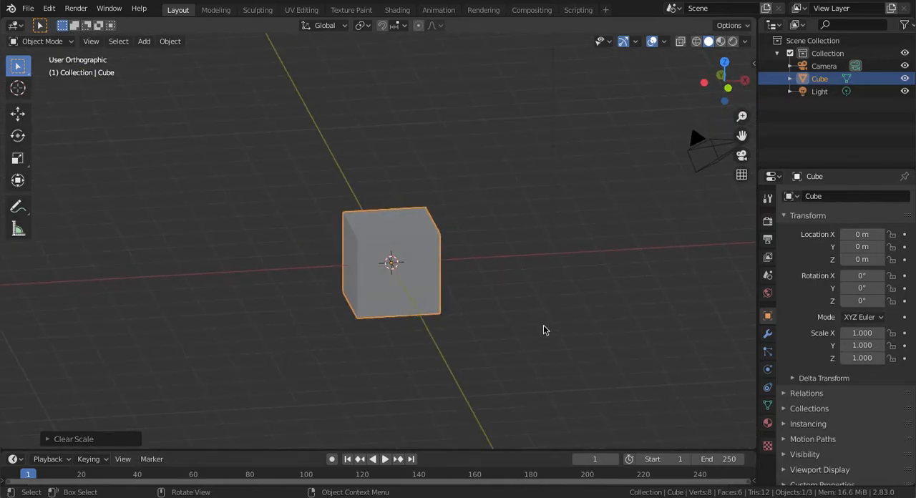
pyautogui.moveTo(544, 329); pyautogui.dragTo(542, 322, button='middle')
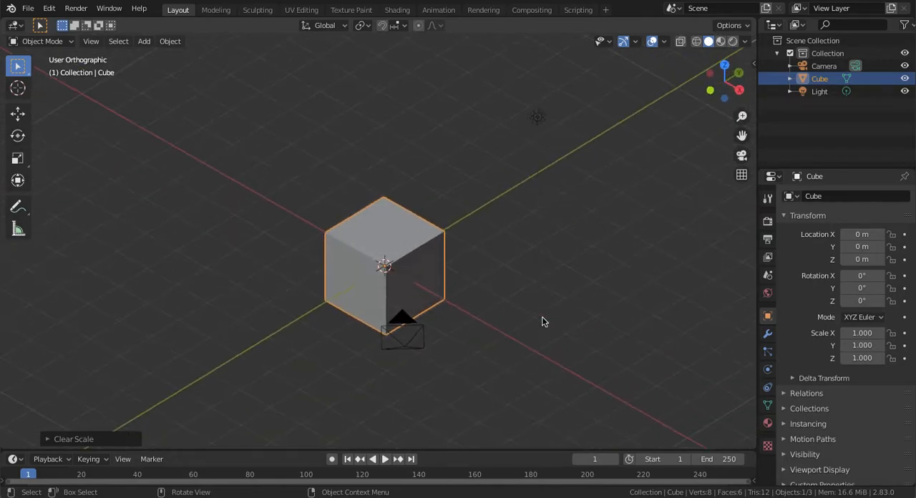
pyautogui.moveTo(386, 230); pyautogui.dragTo(321, 221, button='middle')
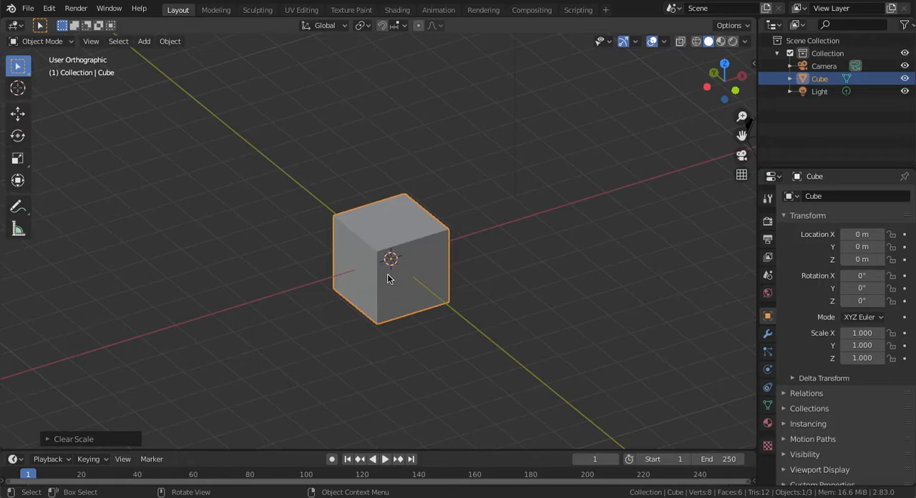
pyautogui.keyDown('shift'); pyautogui.moveTo(428, 185); pyautogui.dragTo(526, 244, button='middle'); pyautogui.keyUp('shift')
pyautogui.keyDown('shift'); pyautogui.moveTo(466, 270); pyautogui.dragTo(335, 239, button='middle'); pyautogui.keyUp('shift')
pyautogui.press('KP_Add')
pyautogui.press('KP_Add')
pyautogui.press('KP_Add')
pyautogui.press('KP_Add')
pyautogui.press('KP_Add')
pyautogui.press('KP_Add')
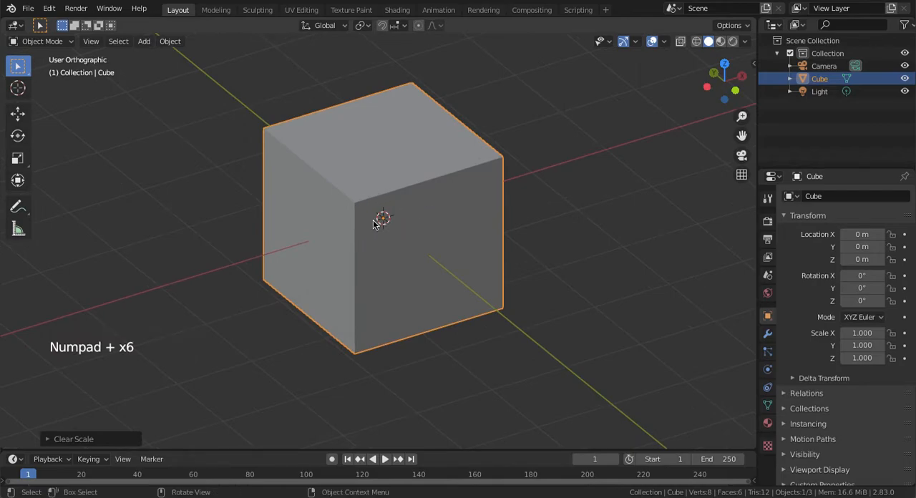
pyautogui.press('KP_Add')
pyautogui.press('KP_Add')
pyautogui.press('KP_Add')
pyautogui.moveTo(378, 228); pyautogui.dragTo(344, 212, button='middle')
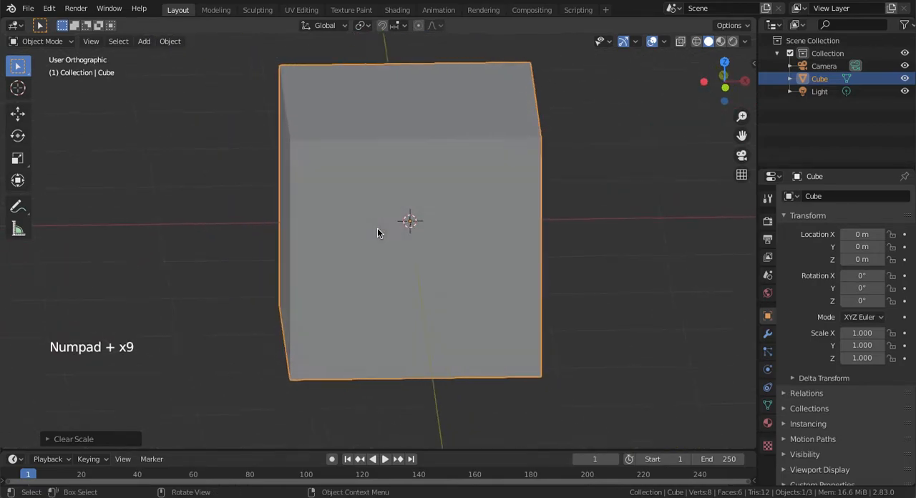
pyautogui.press('KP_Subtract')
pyautogui.press('KP_Subtract')
pyautogui.press('KP_Subtract')
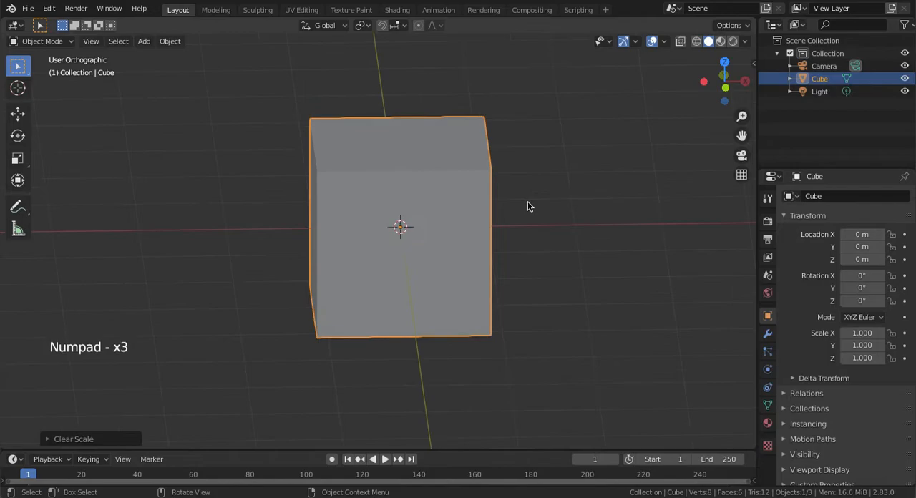
# Move the cube freely along the negative X side to about X -2.975 m, Y 0.213 m, Z 0.278 m
pyautogui.press('g')
pyautogui.click(266, 177)
pyautogui.press('KP_Subtract')
pyautogui.press('KP_Subtract')
pyautogui.press('KP_Subtract')
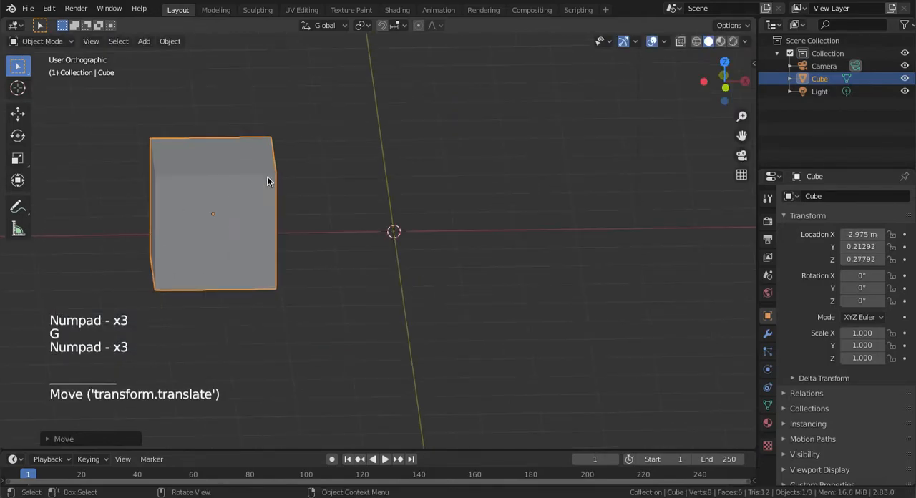
# Examine the 3D cursor at the world origin beside the moved cube, close up and from farther away
pyautogui.press('KP_Add')
pyautogui.press('KP_Add')
pyautogui.press('KP_Add')
pyautogui.press('KP_Add')
pyautogui.press('KP_Add')
pyautogui.moveTo(388, 231)
pyautogui.mouseDown(button='middle')
pyautogui.moveTo(386, 244)
pyautogui.moveTo(366, 243)
pyautogui.moveTo(389, 219)
pyautogui.mouseUp(button='middle')
pyautogui.press('KP_Subtract')
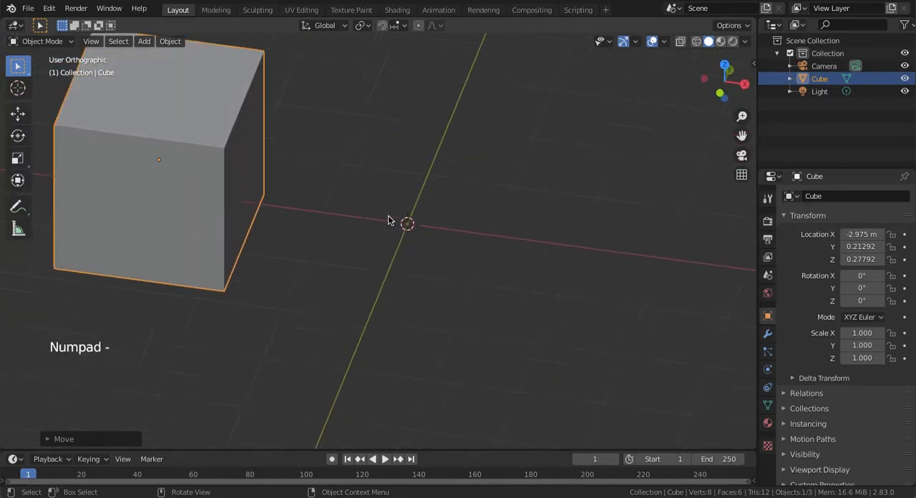
pyautogui.press('KP_Subtract')
pyautogui.press('KP_Subtract')
pyautogui.press('KP_Subtract')
pyautogui.press('KP_Subtract')
pyautogui.press('KP_Subtract')
pyautogui.press('KP_Subtract')
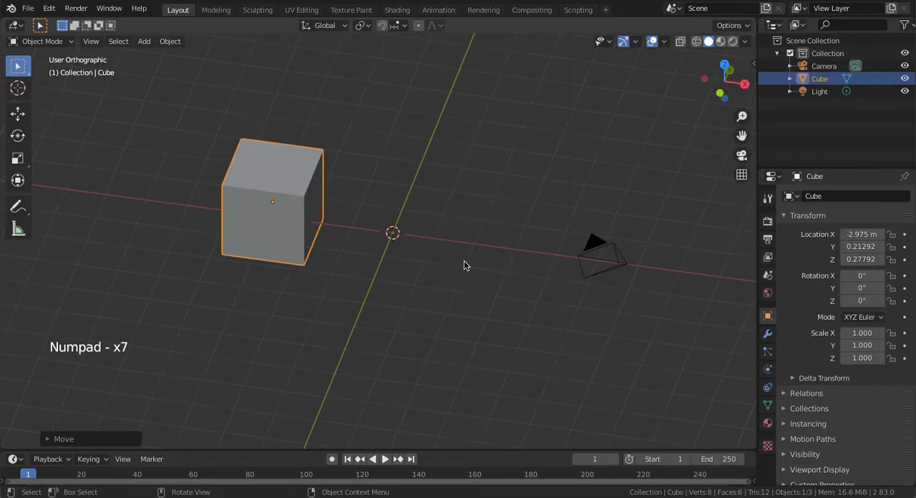
# Deselect the cube so that no object is selected
pyautogui.click(373, 131)
pyautogui.rightClick(373, 128)
pyautogui.press('Escape')
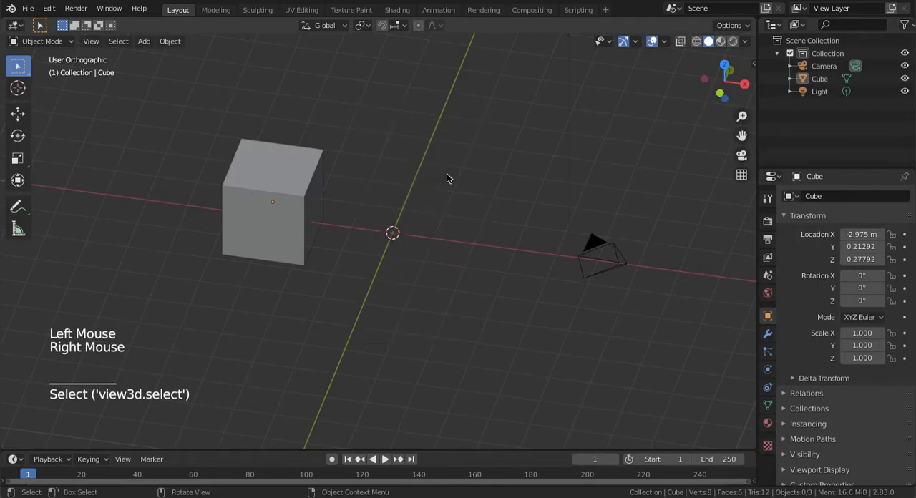
pyautogui.hscroll(-5, 377, 184)
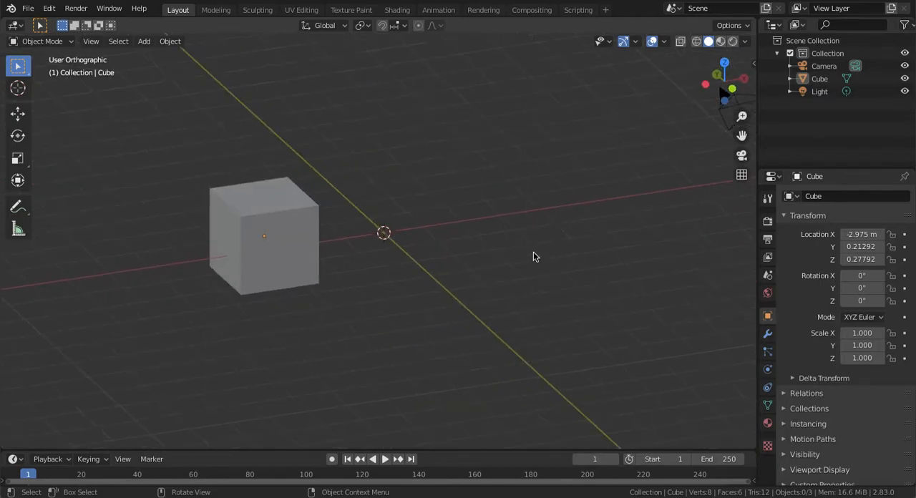
# Place the 3D cursor at several empty spots, ending at about X 1 m, Y -0.1 m, Z 0.71 m
pyautogui.press('shift')
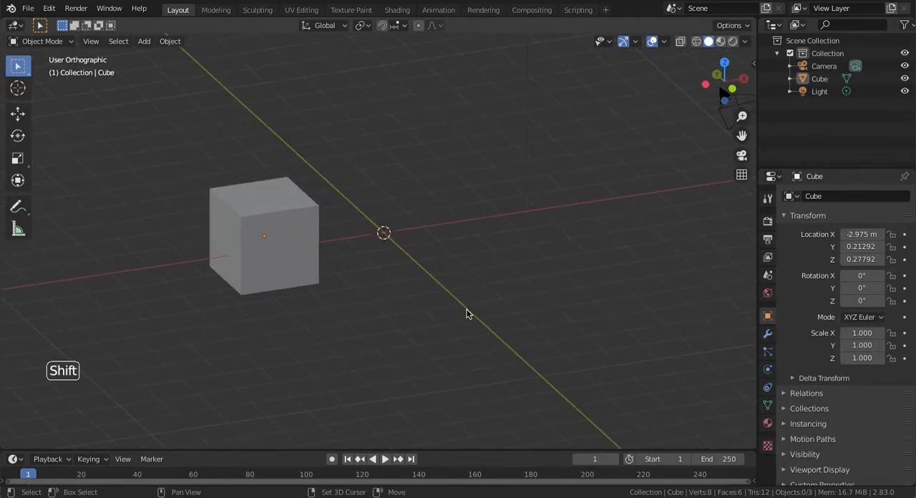
pyautogui.keyDown('shift'); pyautogui.click(470, 307); pyautogui.keyUp('shift')
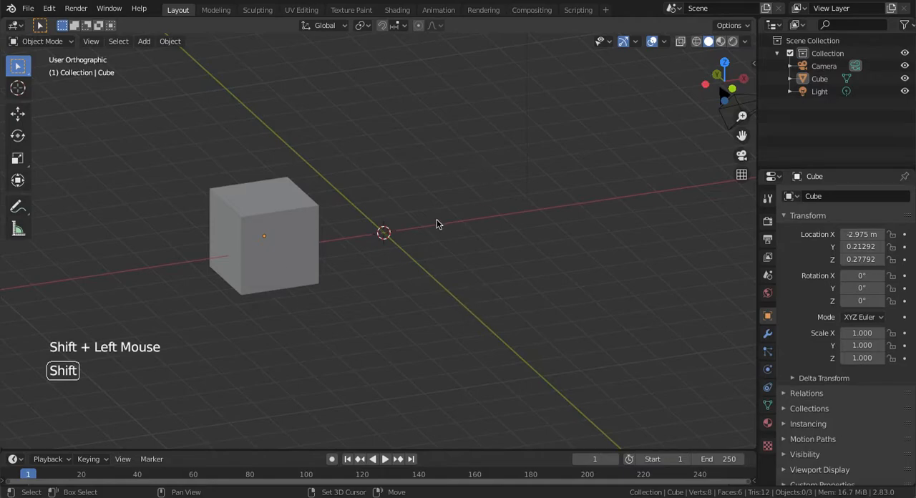
pyautogui.keyDown('shift'); pyautogui.rightClick(514, 247); pyautogui.keyUp('shift')
pyautogui.keyDown('shift'); pyautogui.rightClick(315, 333); pyautogui.keyUp('shift')
pyautogui.keyDown('shift'); pyautogui.rightClick(441, 276); pyautogui.keyUp('shift')
pyautogui.keyDown('shift'); pyautogui.rightClick(424, 201); pyautogui.keyUp('shift')
# Bring up the viewport settings that hold the 3D cursor's location and rotation
pyautogui.press('KP_Add')
pyautogui.press('KP_Add')
pyautogui.press('KP_Add')
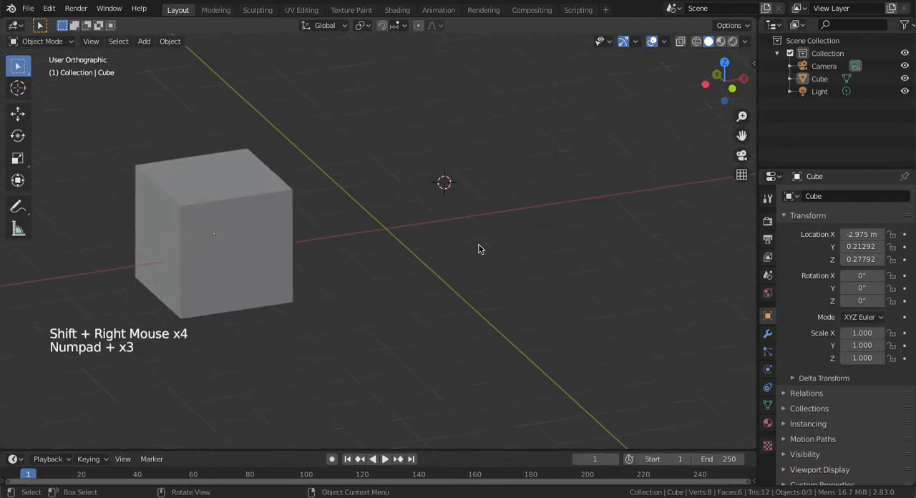
pyautogui.moveTo(466, 225); pyautogui.dragTo(459, 265, button='middle')
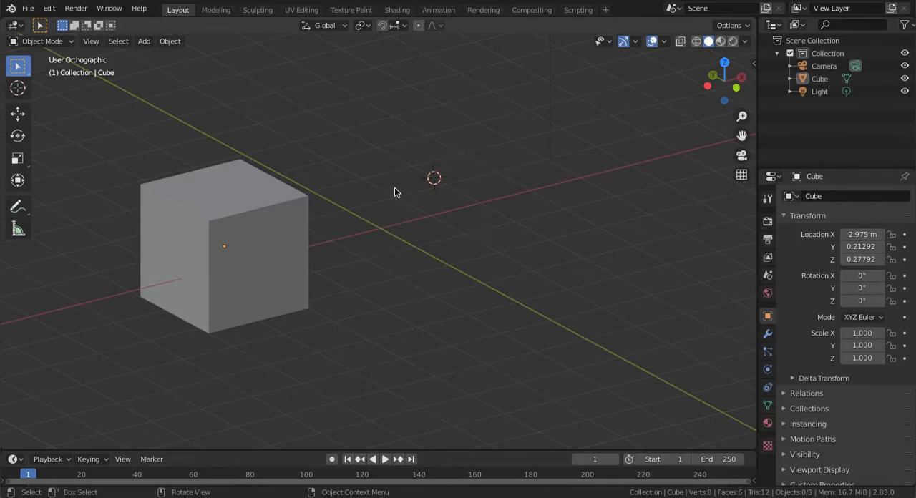
pyautogui.moveTo(446, 219); pyautogui.dragTo(454, 184, button='middle')
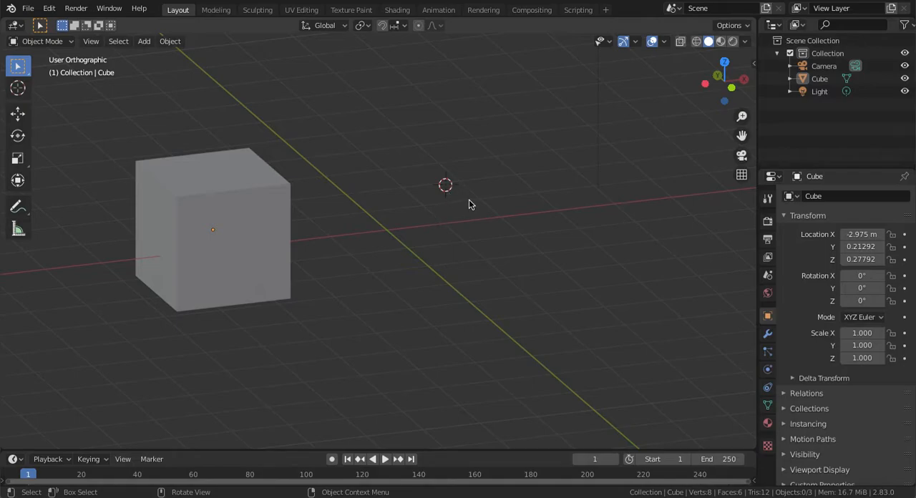
pyautogui.press('n')
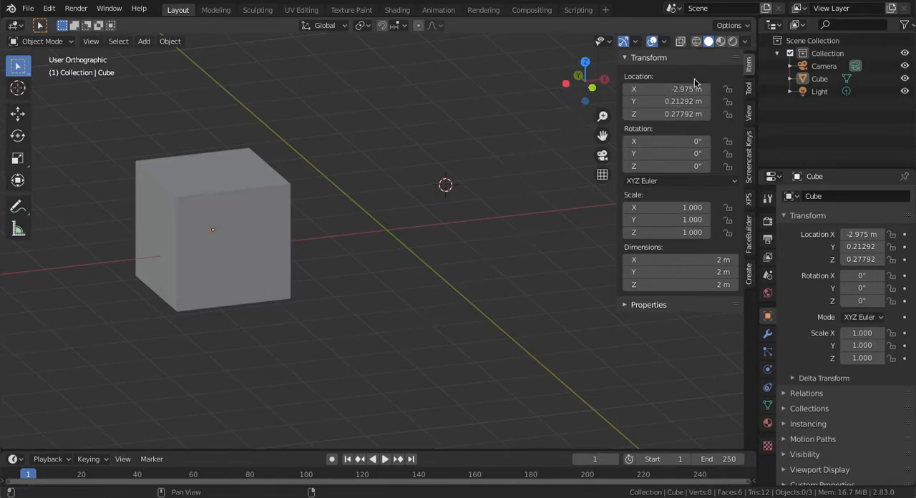
pyautogui.click(750, 89)
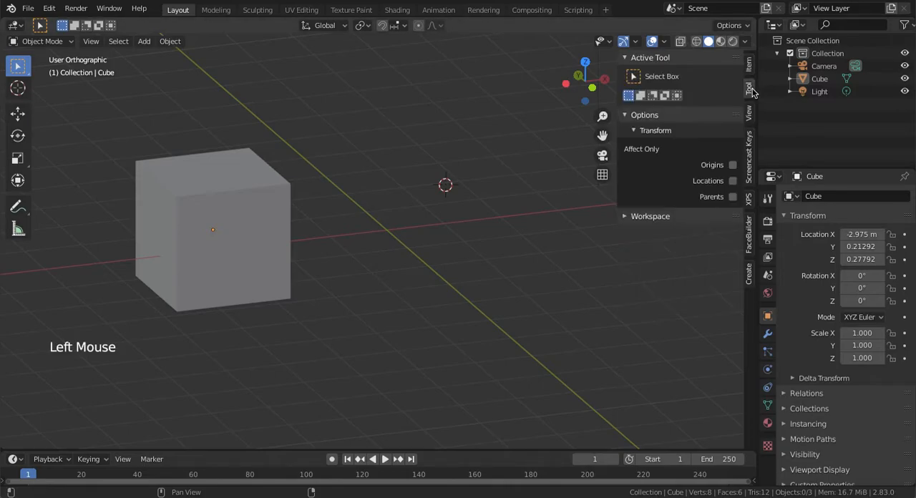
pyautogui.click(749, 113)
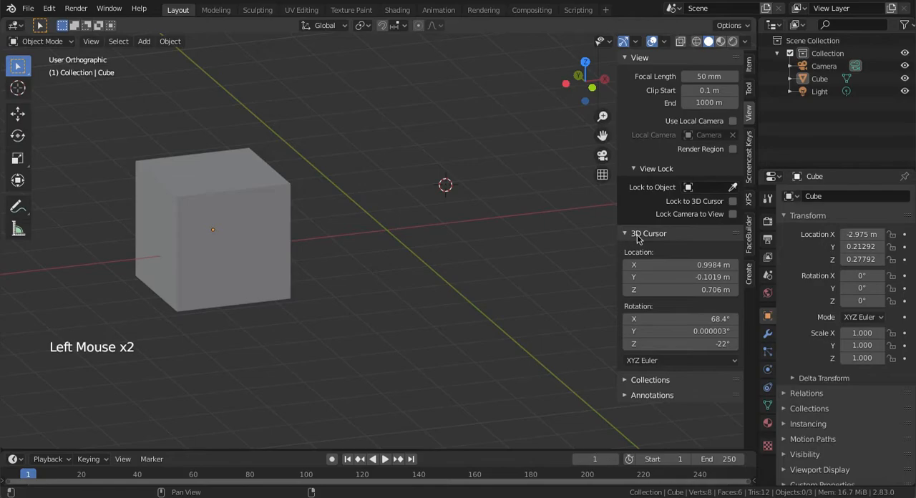
# Set the 3D cursor's X and Y location to 1 m
pyautogui.click(695, 266)
pyautogui.write('1')
pyautogui.press('Return')
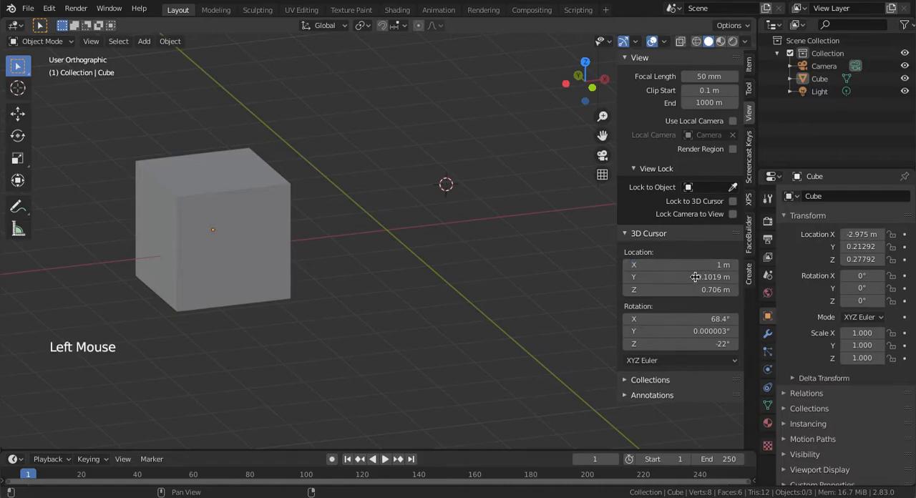
pyautogui.doubleClick(695, 277)
pyautogui.write('1')
pyautogui.press('Return')
# Set the 3D cursor's X, Y and Z location to 0 m
pyautogui.tripleClick(695, 289)
pyautogui.write('0')
pyautogui.press('Return')
pyautogui.moveTo(528, 288); pyautogui.dragTo(543, 279, button='middle')
pyautogui.click(674, 263)
pyautogui.write('0')
pyautogui.press('Return')
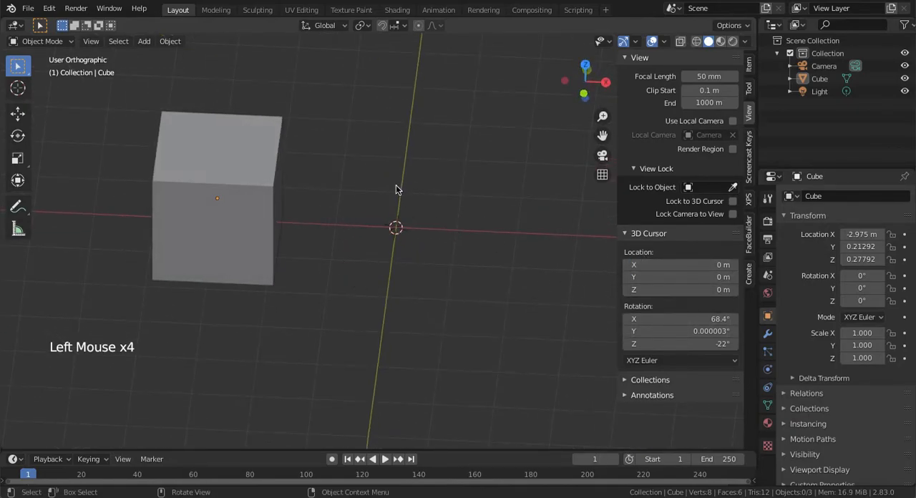
# Set the 3D cursor's X, Y and Z rotation to 0°
pyautogui.moveTo(410, 214); pyautogui.dragTo(409, 208, button='middle')
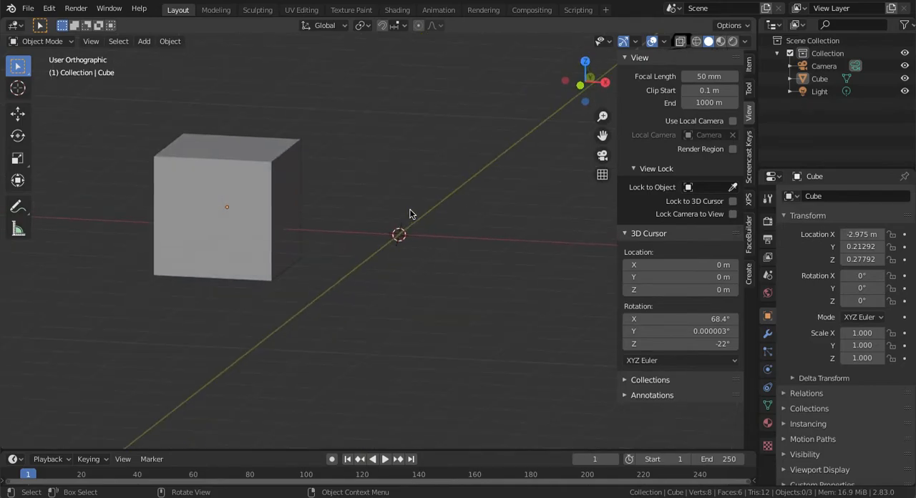
pyautogui.click(656, 318)
pyautogui.write('0')
pyautogui.press('Return')
pyautogui.click(682, 333)
pyautogui.write('0')
pyautogui.press('Return')
pyautogui.click(684, 345)
pyautogui.write('0')
pyautogui.press('Return')
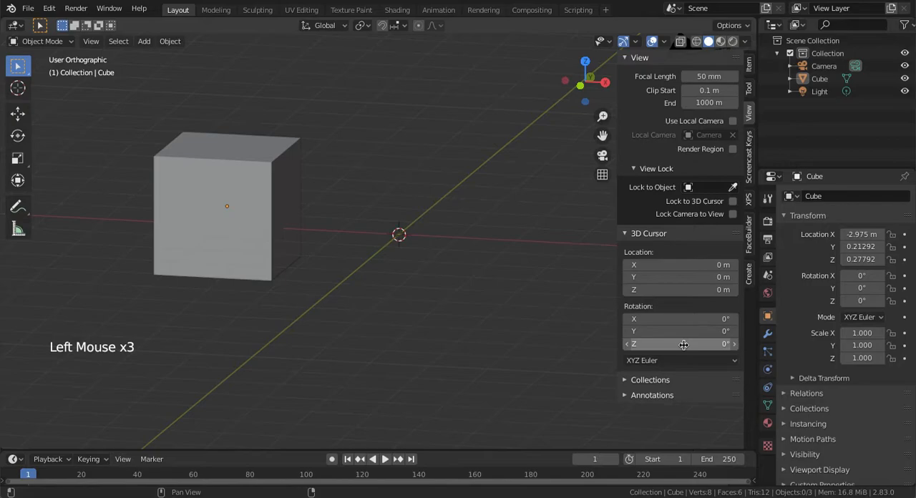
# Select the cube and hide the sidebar with the 3D cursor settings
pyautogui.moveTo(444, 286); pyautogui.dragTo(428, 355, button='middle')
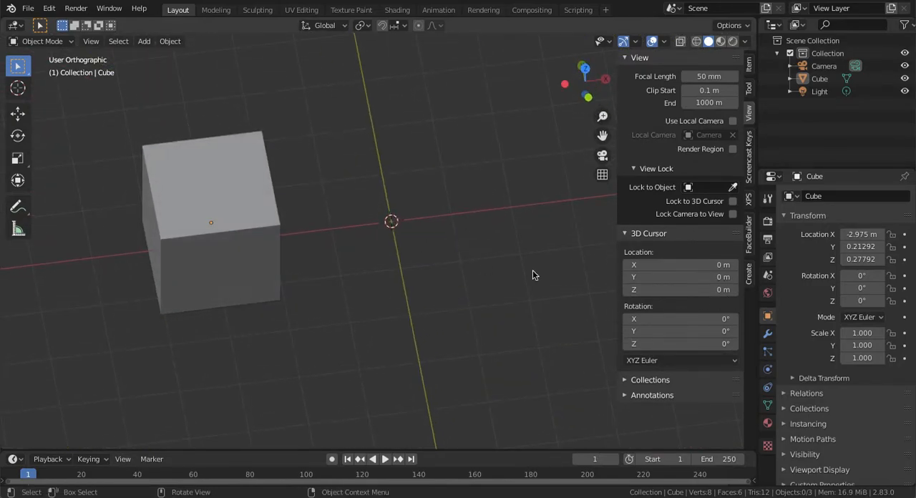
pyautogui.moveTo(454, 286)
pyautogui.mouseDown(button='middle')
pyautogui.moveTo(480, 256)
pyautogui.moveTo(486, 230)
pyautogui.moveTo(423, 327)
pyautogui.mouseUp(button='middle')
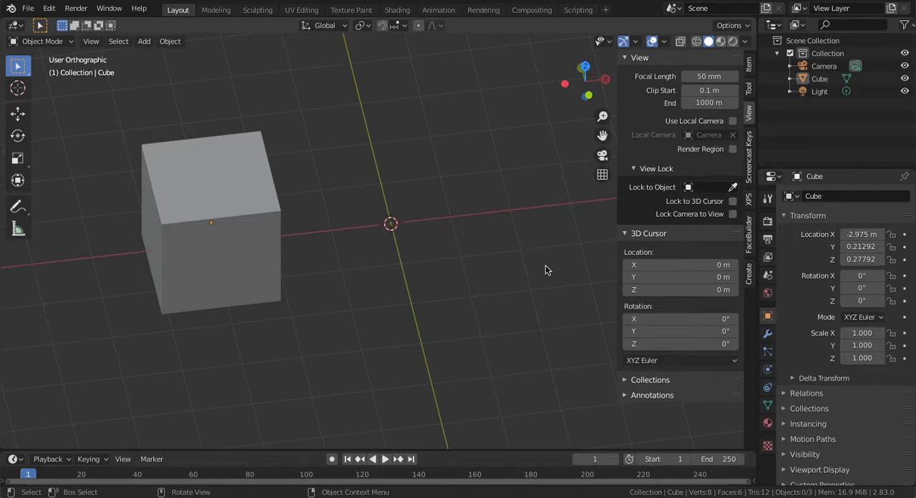
pyautogui.moveTo(545, 270); pyautogui.dragTo(415, 203, button='middle')
pyautogui.press('KP_Subtract')
pyautogui.press('KP_Subtract')
pyautogui.press('KP_Subtract')
pyautogui.press('KP_Subtract')
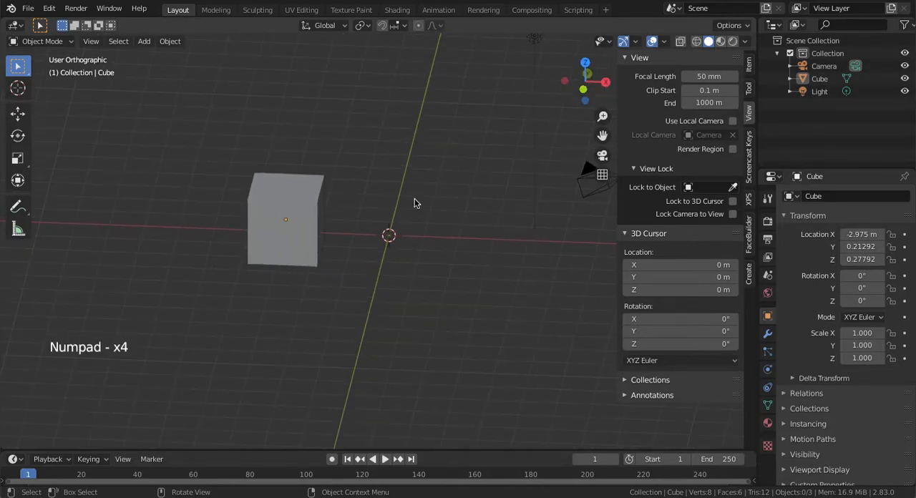
pyautogui.click(322, 233)
pyautogui.moveTo(321, 230); pyautogui.dragTo(373, 230, button='middle')
pyautogui.press('n')
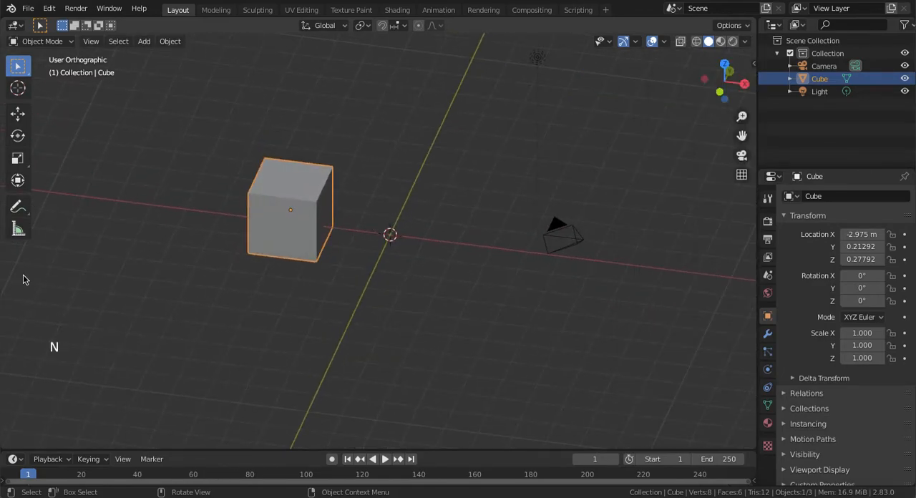
# Snap the 3D cursor to the selected cube
pyautogui.moveTo(466, 255); pyautogui.dragTo(447, 212, button='middle')
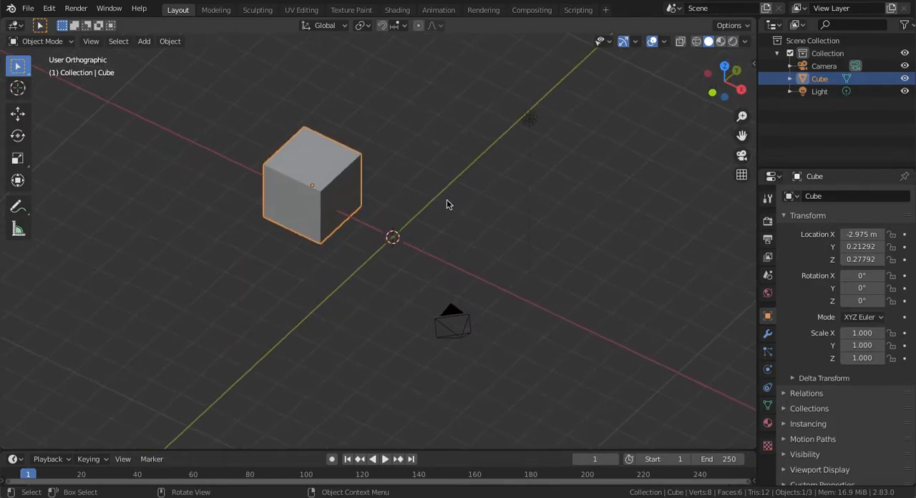
pyautogui.moveTo(407, 237); pyautogui.dragTo(392, 257, button='middle')
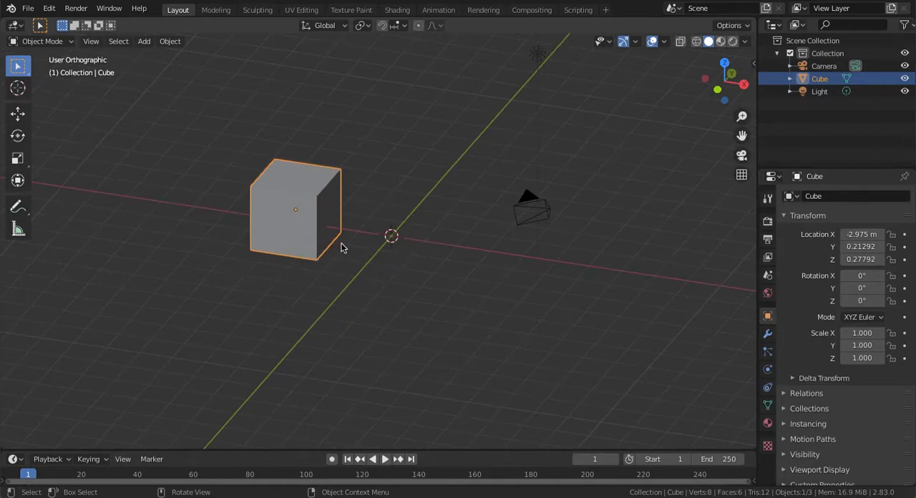
pyautogui.moveTo(280, 238); pyautogui.dragTo(322, 200, button='middle')
pyautogui.moveTo(260, 241); pyautogui.dragTo(301, 275, button='middle')
pyautogui.moveTo(465, 195); pyautogui.dragTo(325, 210, button='middle')
pyautogui.moveTo(488, 183); pyautogui.dragTo(488, 183, button='middle')
pyautogui.hotkey('shift', 's')
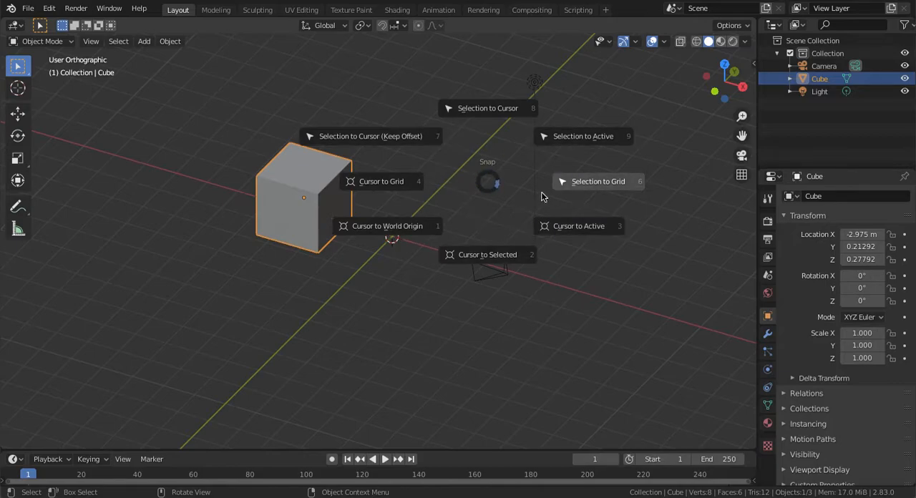
pyautogui.click(492, 245)
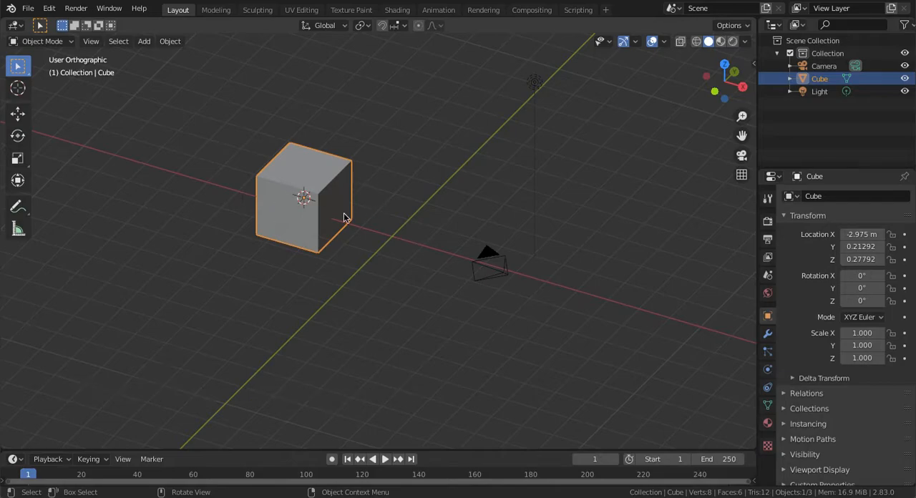
# Move the cube freely to about X 0.24, Y 3.54, Z 2.44 m and snap the 3D cursor to it again
pyautogui.press('g')
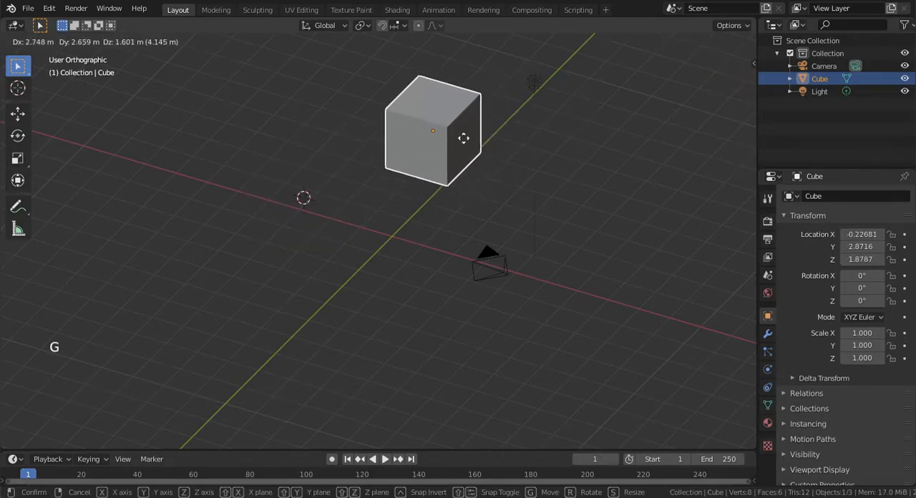
pyautogui.click(466, 188)
pyautogui.press('shift')
pyautogui.hotkey('shift', 's')
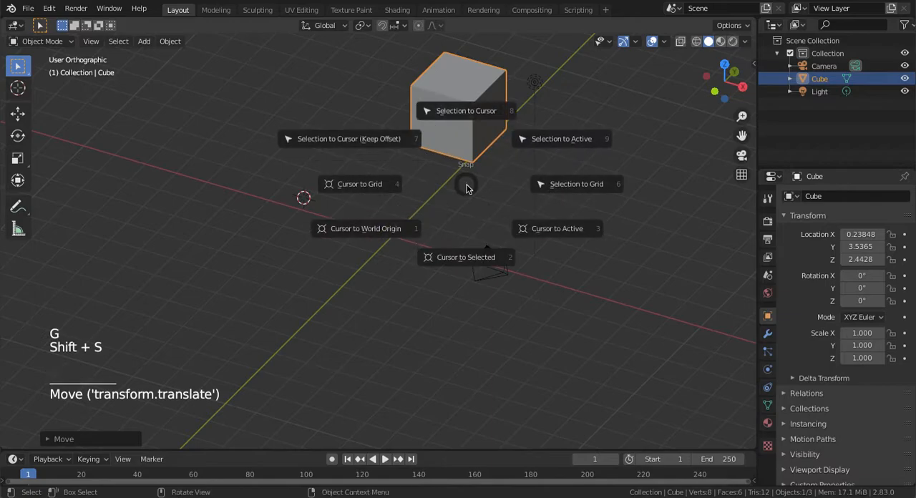
pyautogui.click(467, 257)
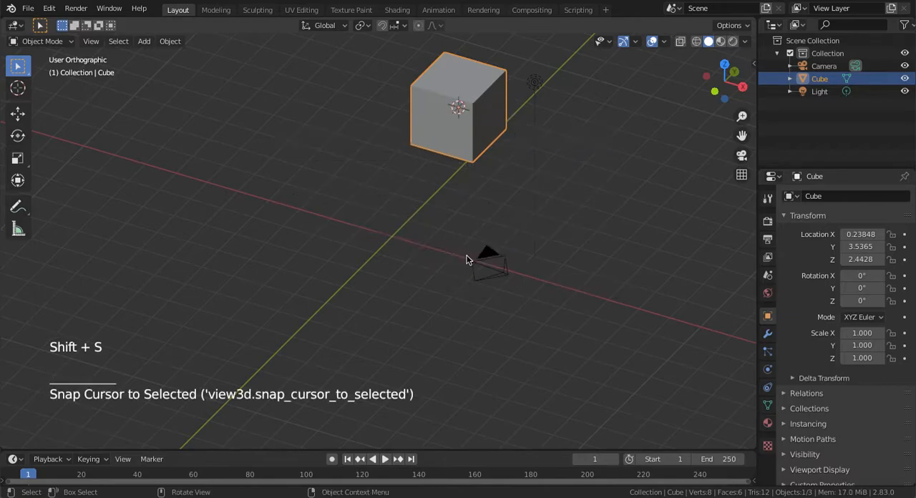
# Place the 3D cursor freehand at about X -5.42, Y -2.42, Z -0.09 m and snap the selected cube to the cursor
pyautogui.moveTo(364, 170); pyautogui.dragTo(383, 164, button='middle')
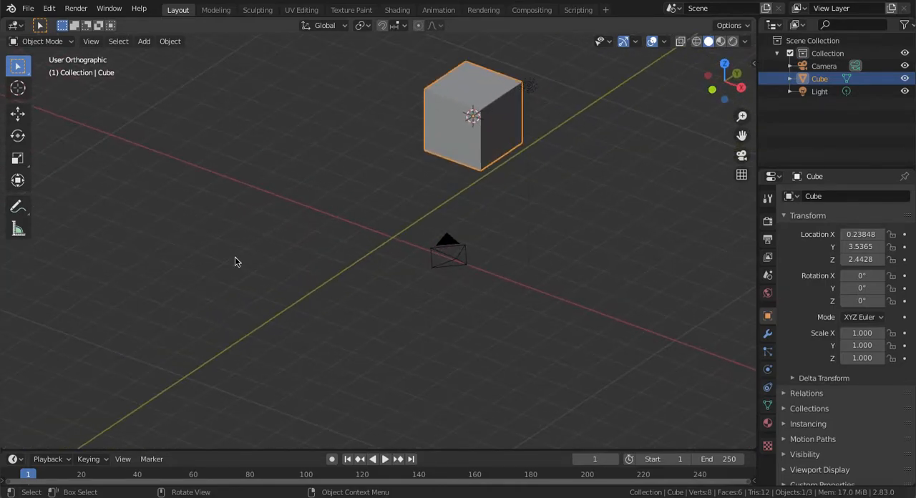
pyautogui.press('shift')
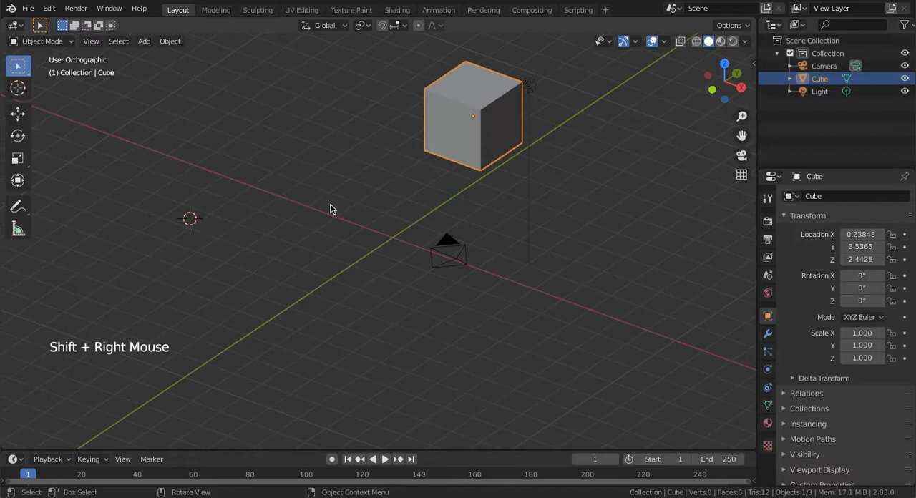
pyautogui.moveTo(330, 205); pyautogui.dragTo(332, 203, button='middle')
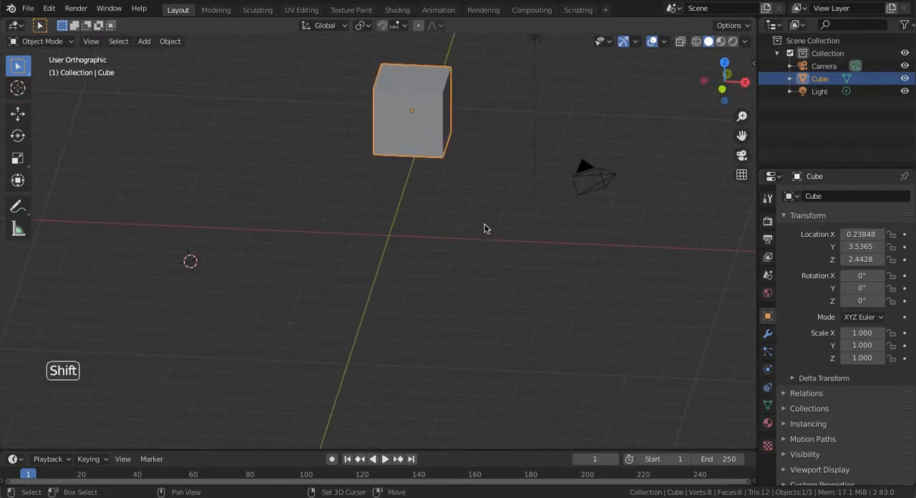
pyautogui.hotkey('shift', 's')
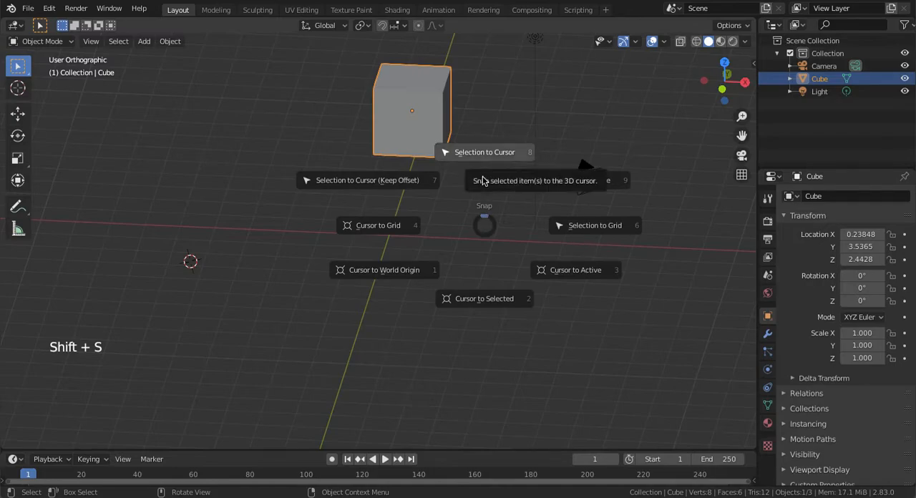
pyautogui.click(484, 181)
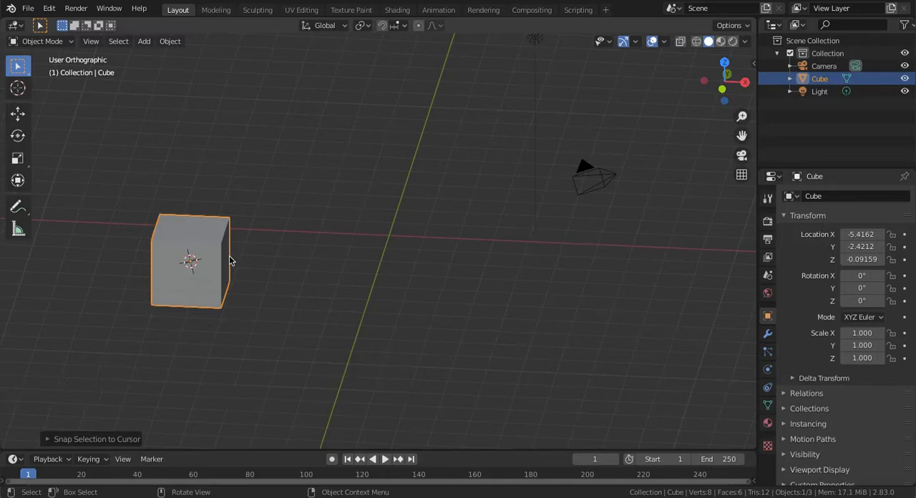
# Examine the cube's origin point and the 3D cursor up close
pyautogui.keyDown('shift'); pyautogui.moveTo(265, 256); pyautogui.dragTo(429, 216, button='middle'); pyautogui.keyUp('shift')
pyautogui.press('KP_Add')
pyautogui.press('KP_Add')
pyautogui.press('KP_Add')
pyautogui.press('KP_Add')
pyautogui.press('KP_Add')
pyautogui.press('KP_Add')
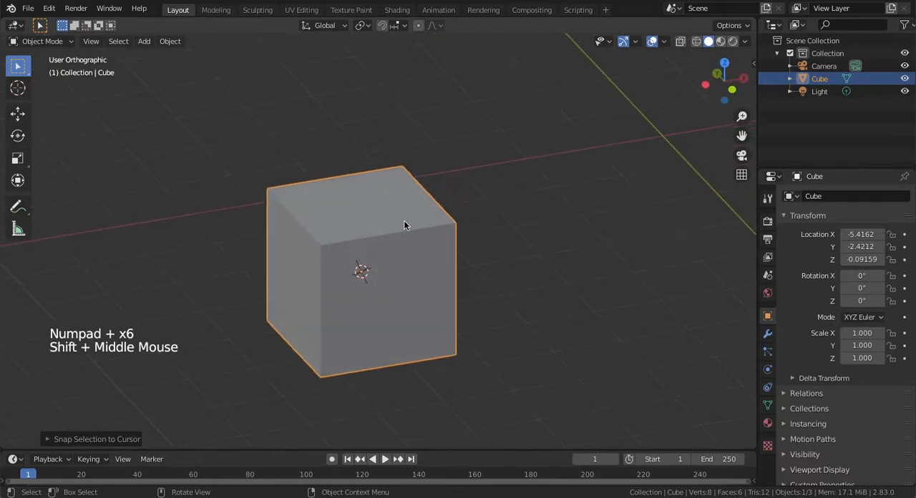
pyautogui.press('KP_Subtract')
pyautogui.press('KP_Add')
pyautogui.press('KP_Add')
pyautogui.press('KP_Add')
pyautogui.press('KP_Add')
pyautogui.press('KP_Add')
pyautogui.press('KP_Add')
pyautogui.press('KP_Add')
pyautogui.press('KP_Add')
pyautogui.press('KP_Add')
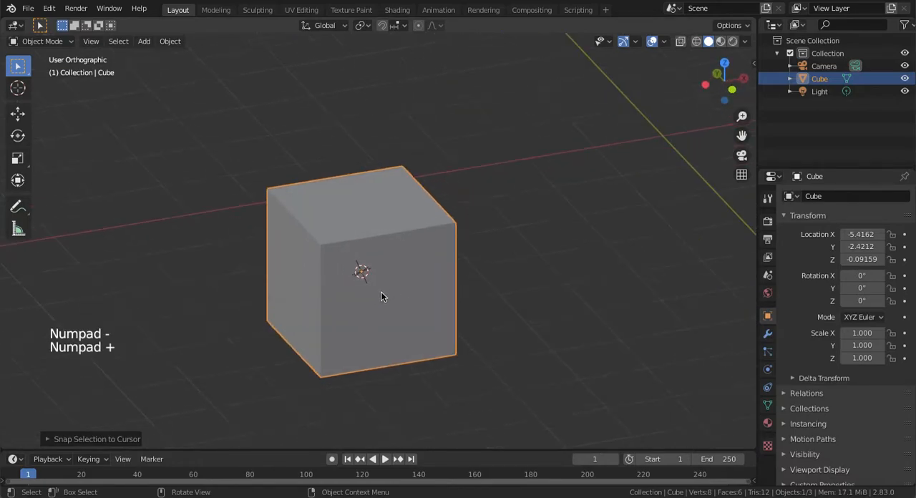
pyautogui.press('KP_Add')
pyautogui.keyDown('shift'); pyautogui.moveTo(374, 300); pyautogui.dragTo(365, 280, button='middle'); pyautogui.keyUp('shift')
pyautogui.press('KP_Subtract')
pyautogui.press('KP_Subtract')
pyautogui.press('KP_Subtract')
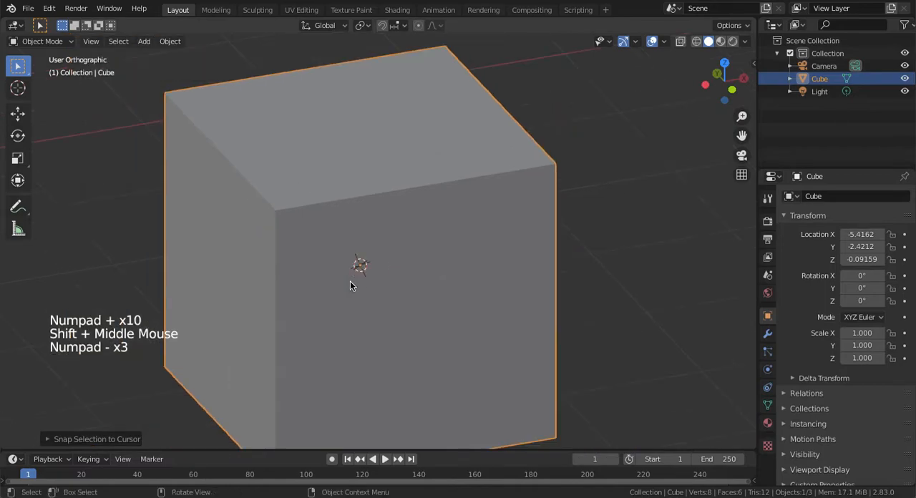
pyautogui.press('KP_Subtract')
pyautogui.press('KP_Subtract')
pyautogui.press('KP_Subtract')
pyautogui.press('KP_Subtract')
pyautogui.press('KP_Subtract')
# Move the cube freely off the 3D cursor to about X -4.47, Y -2.53, Z 0.43 m
pyautogui.press('g')
pyautogui.click(453, 190)
pyautogui.press('g')
pyautogui.click(487, 242)
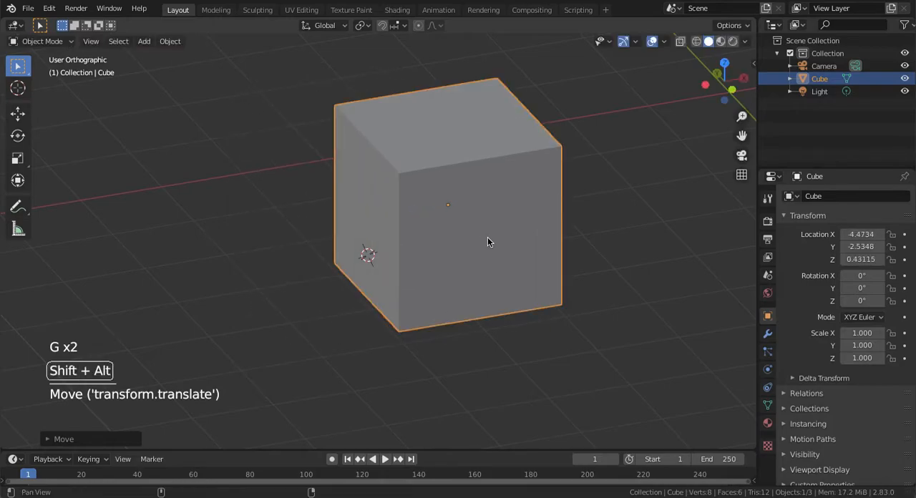
# Try moving the cube freely, and try rotating it about its origin point
pyautogui.keyDown('shift'); pyautogui.moveTo(488, 242); pyautogui.dragTo(435, 295, button='middle'); pyautogui.keyUp('shift')
pyautogui.press('KP_Add')
pyautogui.press('KP_Add')
pyautogui.press('KP_Add')
pyautogui.press('KP_Add')
pyautogui.press('KP_Add')
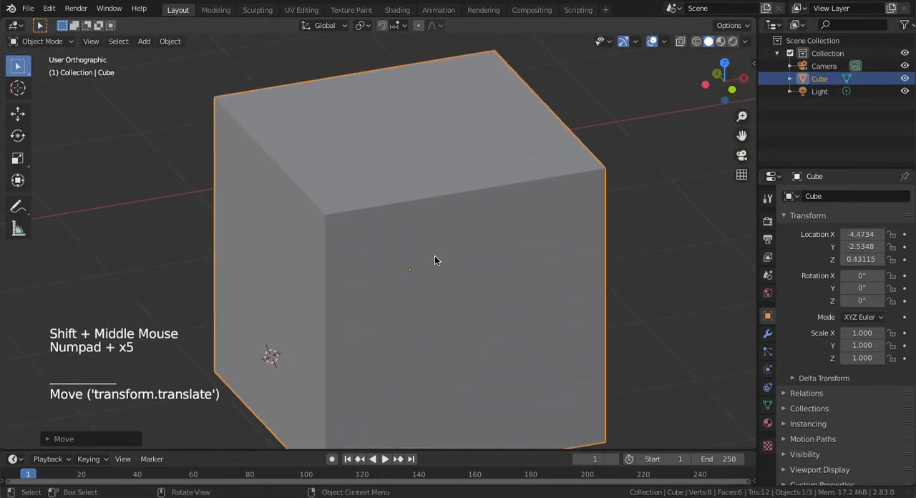
pyautogui.press('KP_Subtract')
pyautogui.press('KP_Subtract')
pyautogui.press('KP_Subtract')
pyautogui.press('KP_Subtract')
pyautogui.press('KP_Subtract')
pyautogui.press('g')
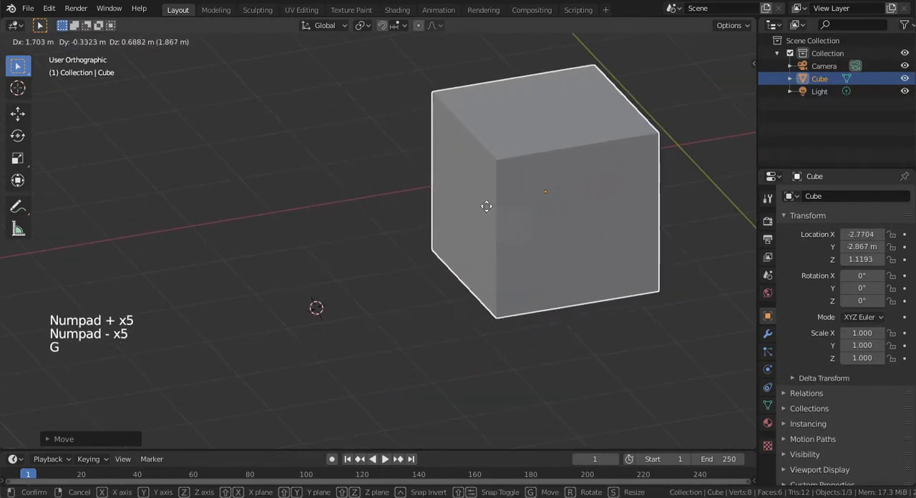
pyautogui.rightClick(437, 265)
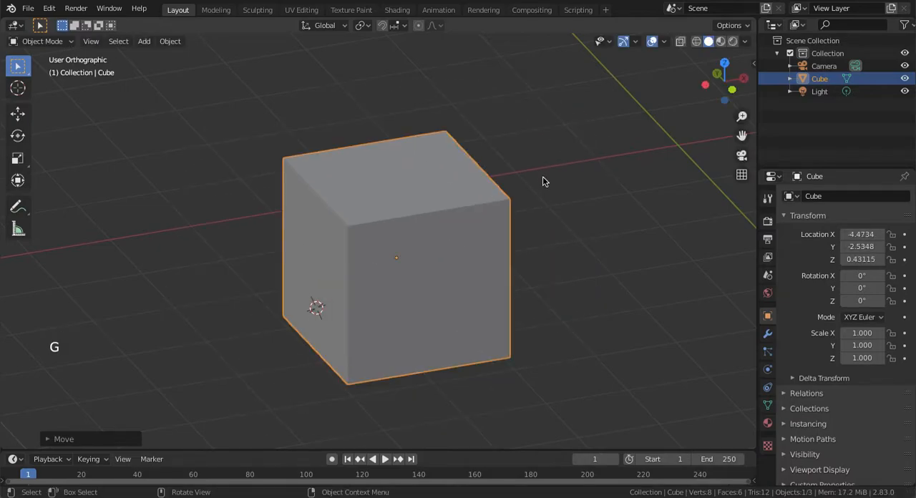
pyautogui.press('r')
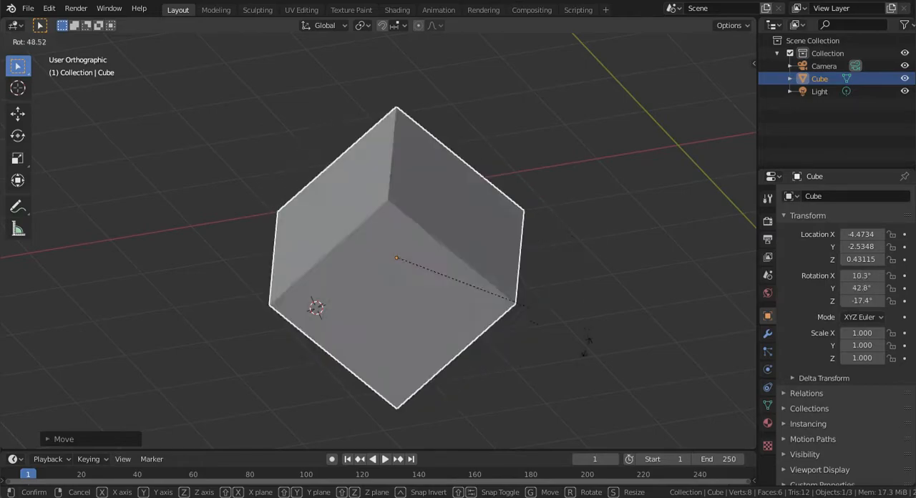
pyautogui.rightClick(429, 221)
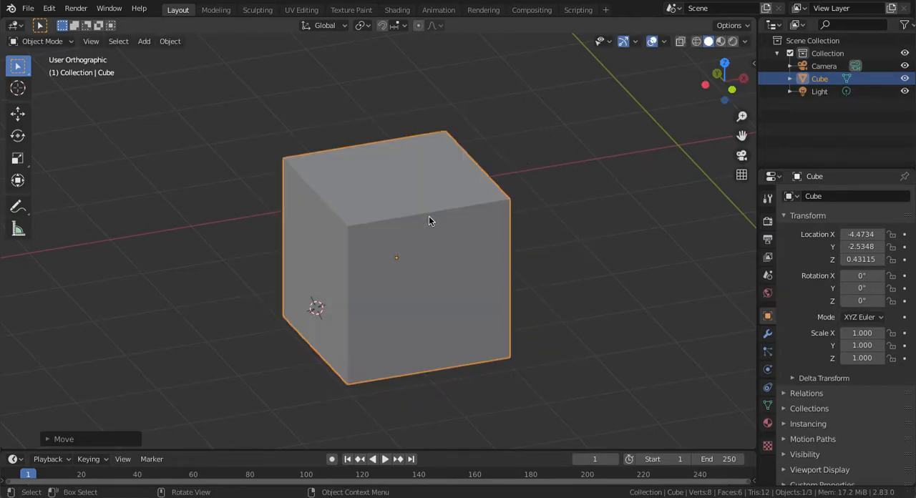
# Move the cube freely to about X -2.79, Y -1.58, Z 0.81 m, and try rotating it about its origin point
pyautogui.moveTo(454, 245); pyautogui.dragTo(399, 276, button='middle')
pyautogui.moveTo(283, 311); pyautogui.dragTo(341, 300, button='middle')
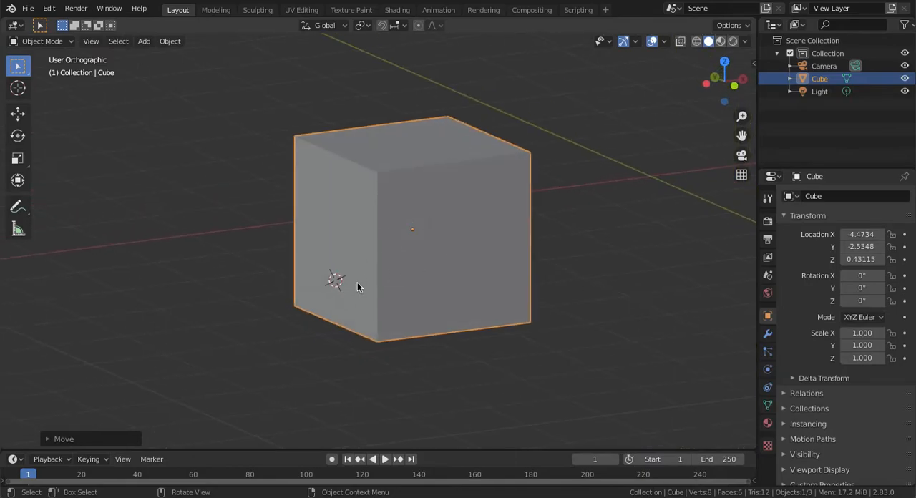
pyautogui.moveTo(460, 246); pyautogui.dragTo(511, 229, button='middle')
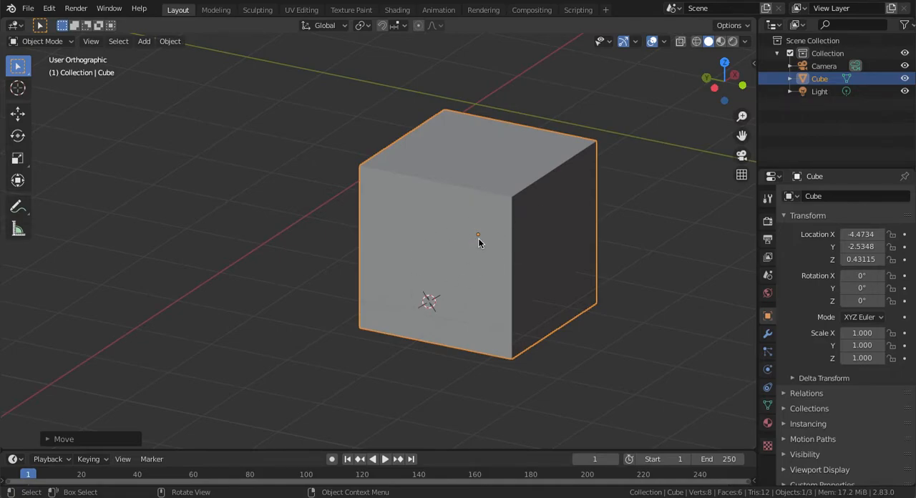
pyautogui.moveTo(484, 239); pyautogui.dragTo(484, 239, button='middle')
pyautogui.press('g')
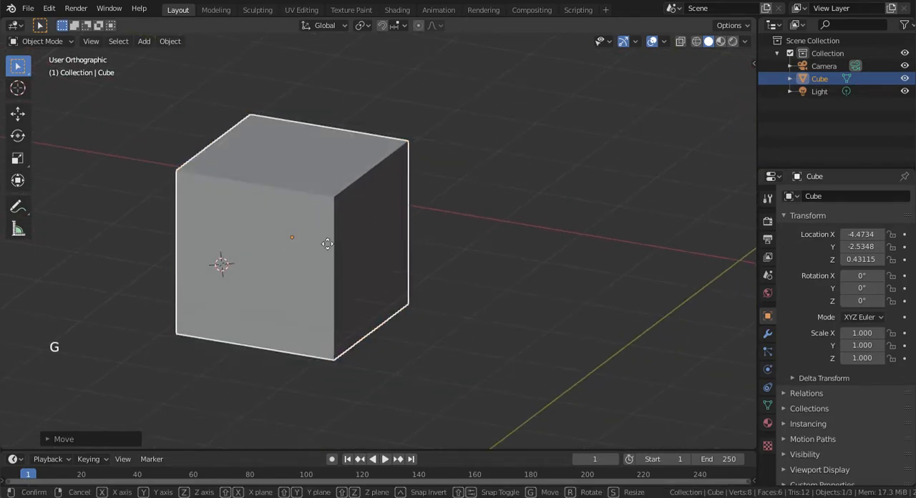
pyautogui.click(492, 212)
pyautogui.press('r')
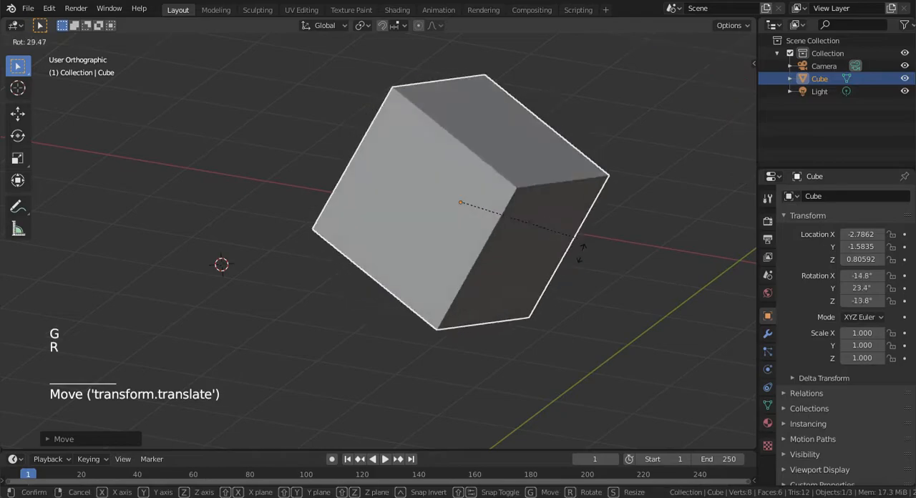
pyautogui.rightClick(427, 146)
# Examine the cube, its origin point and the 3D cursor from several angles and distances
pyautogui.press('KP_Subtract')
pyautogui.press('KP_Subtract')
pyautogui.press('KP_Subtract')
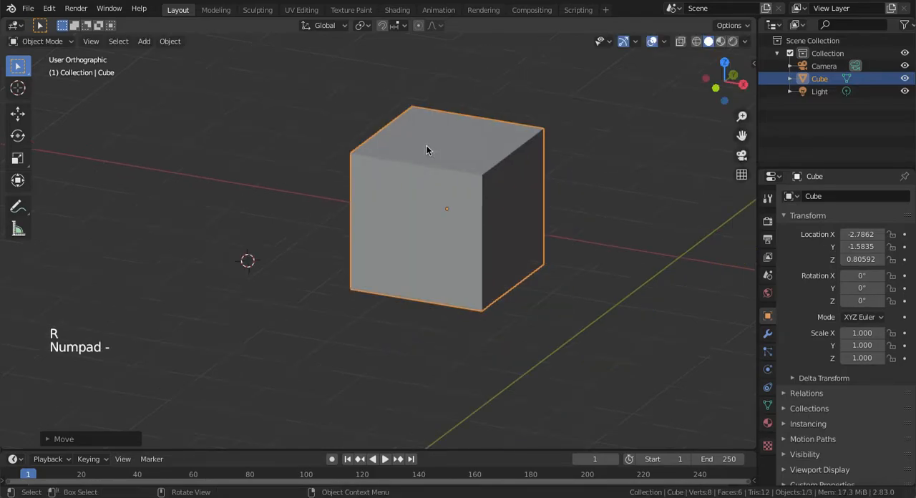
pyautogui.moveTo(427, 145); pyautogui.dragTo(583, 176, button='middle')
pyautogui.press('KP_Subtract')
pyautogui.press('KP_Add')
pyautogui.press('KP_Add')
pyautogui.press('KP_Add')
pyautogui.press('KP_Add')
pyautogui.press('KP_Add')
pyautogui.press('KP_Add')
pyautogui.moveTo(513, 176); pyautogui.dragTo(505, 196, button='middle')
pyautogui.keyDown('shift'); pyautogui.moveTo(539, 236); pyautogui.dragTo(385, 307, button='middle'); pyautogui.keyUp('shift')
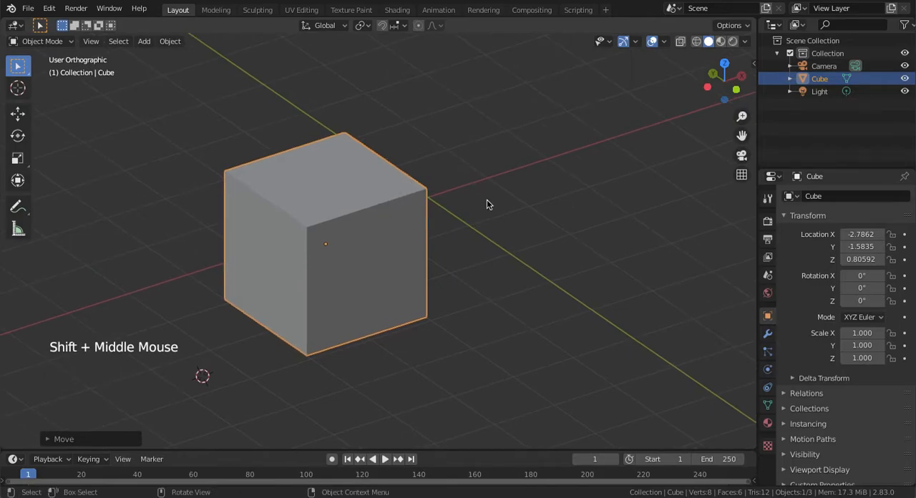
pyautogui.moveTo(455, 308); pyautogui.dragTo(414, 259, button='middle')
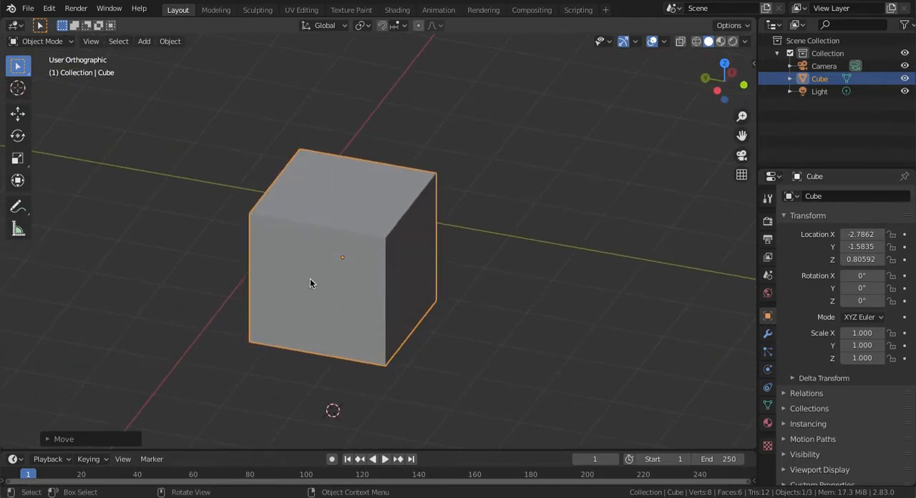
pyautogui.moveTo(328, 259); pyautogui.dragTo(324, 284, button='middle')
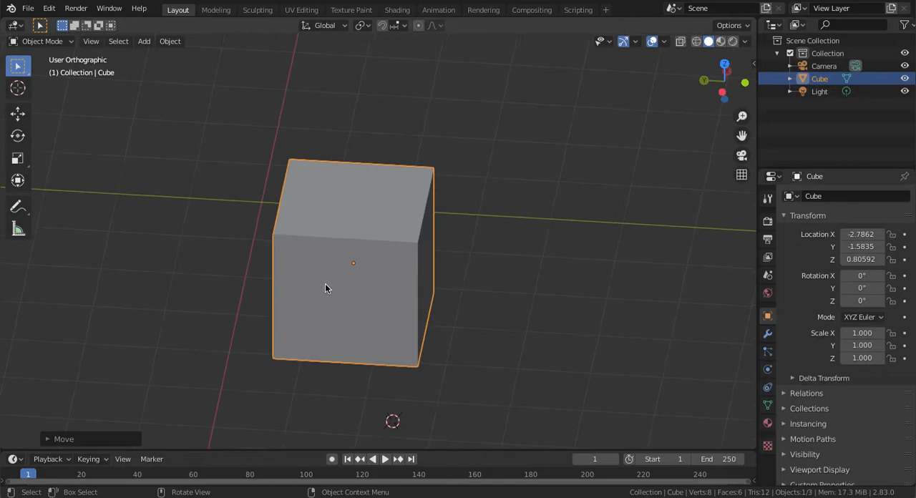
pyautogui.moveTo(414, 284); pyautogui.dragTo(322, 246, button='middle')
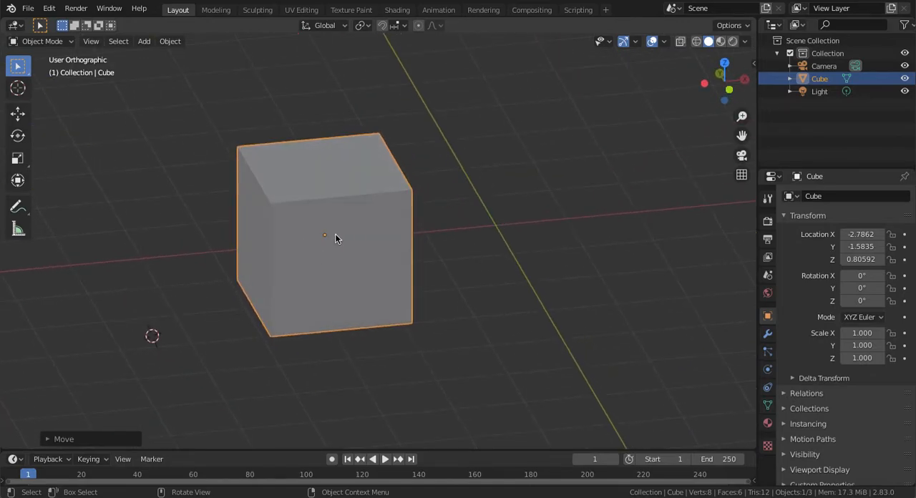
pyautogui.press('KP_Subtract')
pyautogui.press('KP_Subtract')
pyautogui.press('KP_Subtract')
pyautogui.press('KP_Subtract')
pyautogui.press('KP_Subtract')
pyautogui.press('KP_Subtract')
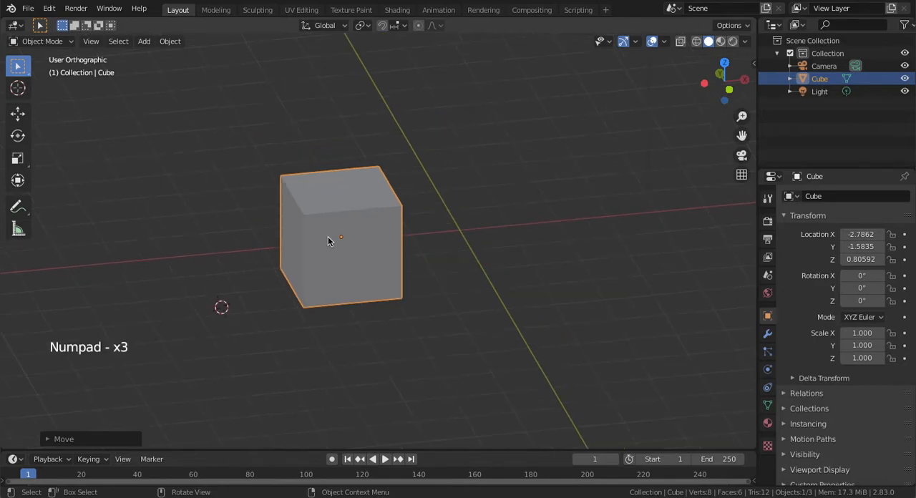
pyautogui.press('KP_Add')
pyautogui.press('KP_Add')
pyautogui.press('KP_Add')
pyautogui.press('KP_Subtract')
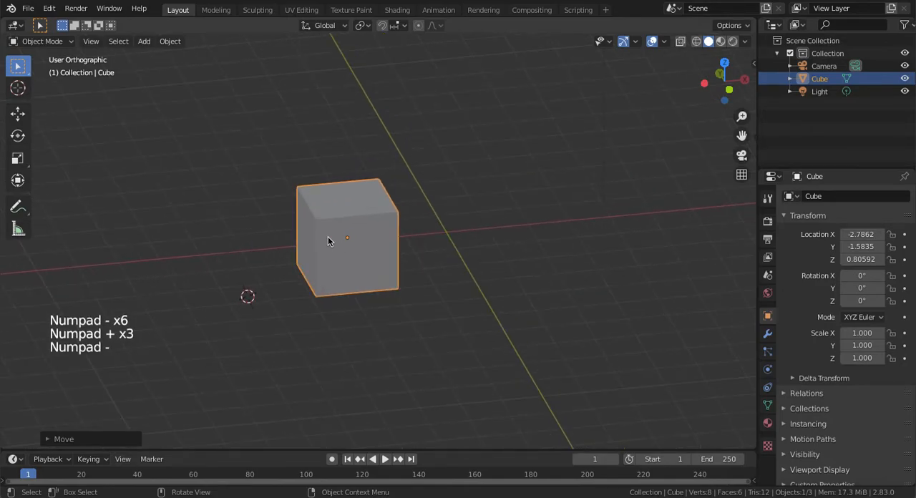
# Place the 3D cursor freehand at several spots around the cube, ending just above the X axis across the Y axis from the cube
pyautogui.keyDown('shift'); pyautogui.rightClick(506, 226); pyautogui.keyUp('shift')
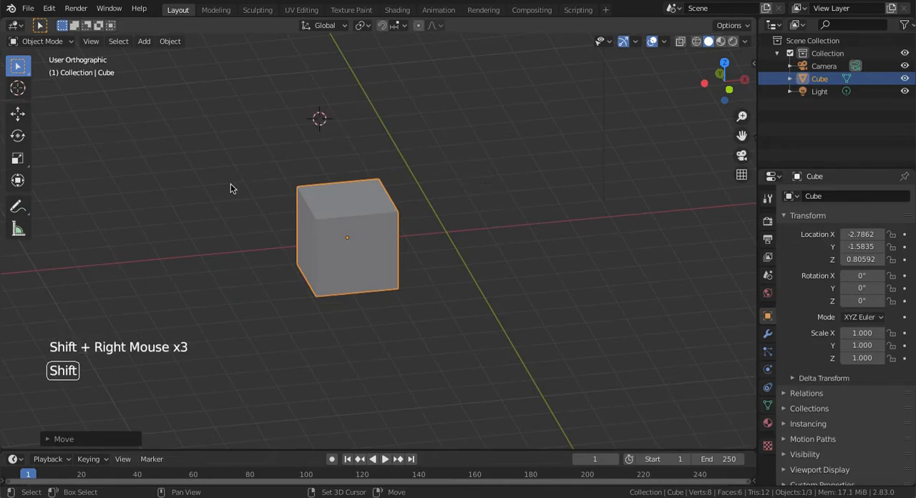
pyautogui.keyDown('shift'); pyautogui.rightClick(487, 210); pyautogui.keyUp('shift')
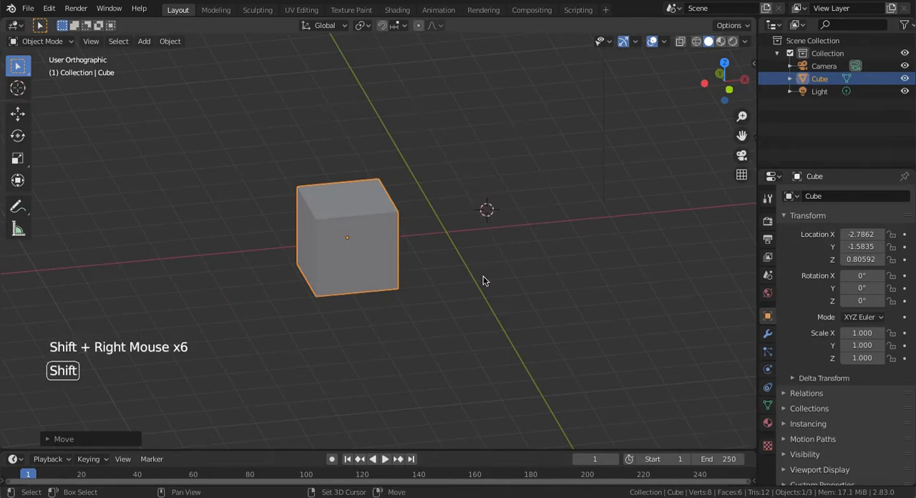
pyautogui.keyDown('shift'); pyautogui.rightClick(500, 136); pyautogui.keyUp('shift')
pyautogui.keyDown('shift'); pyautogui.rightClick(436, 199); pyautogui.keyUp('shift')
pyautogui.hotkey('shift', 's')
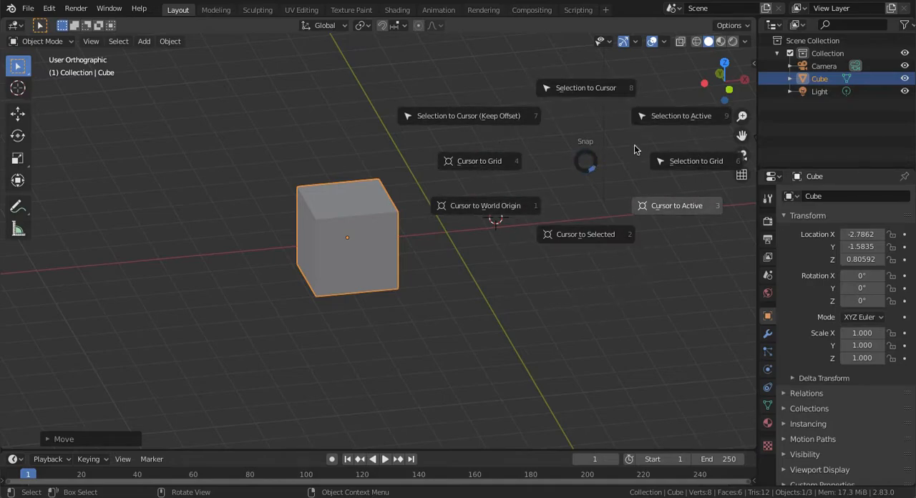
pyautogui.press('Escape')
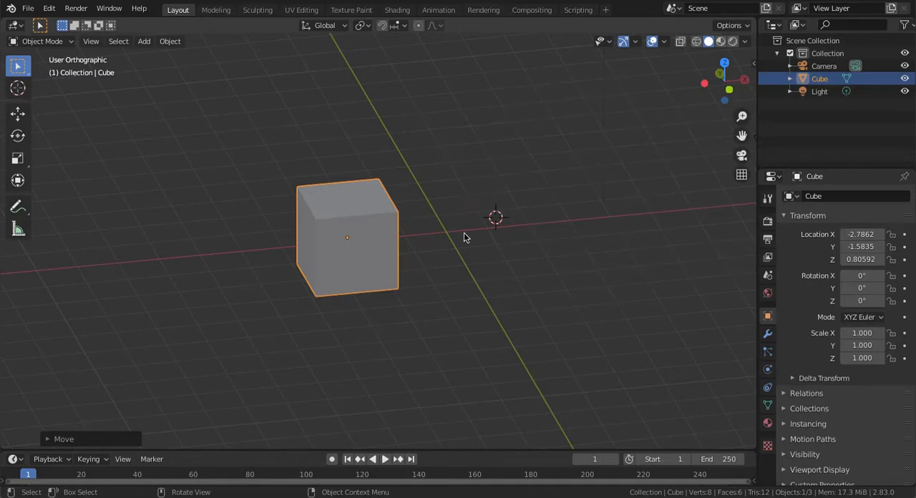
# Add a Monkey mesh at the 3D cursor beside the cube
pyautogui.moveTo(449, 268); pyautogui.dragTo(405, 268, button='middle')
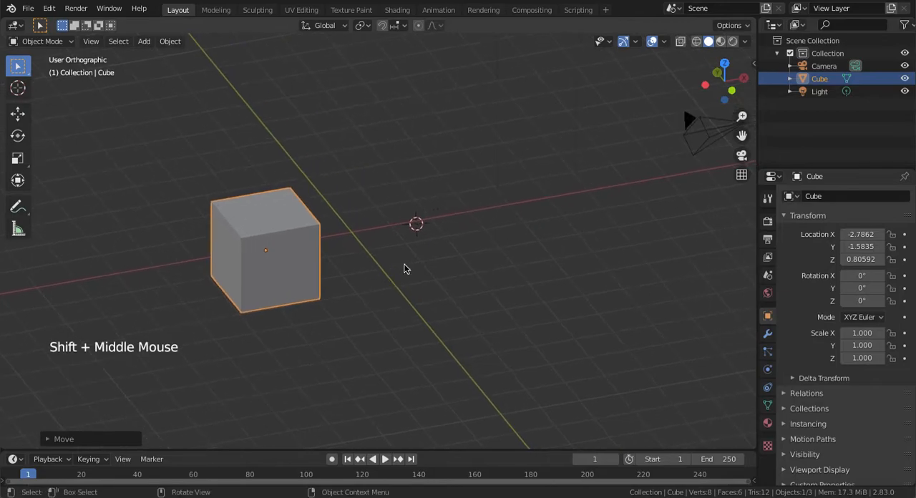
pyautogui.press('KP_Add')
pyautogui.press('KP_Add')
pyautogui.press('KP_Add')
pyautogui.press('KP_Subtract')
pyautogui.press('KP_Subtract')
pyautogui.press('KP_Subtract')
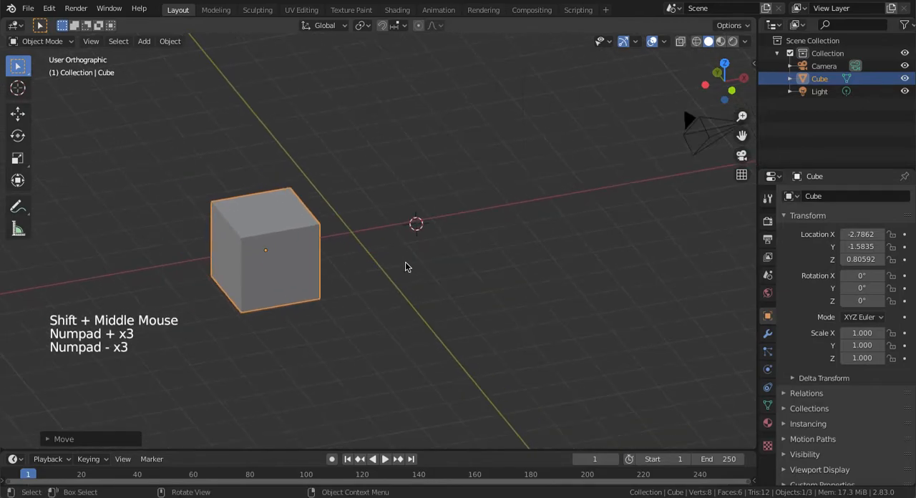
pyautogui.hotkey('shift', 'a')
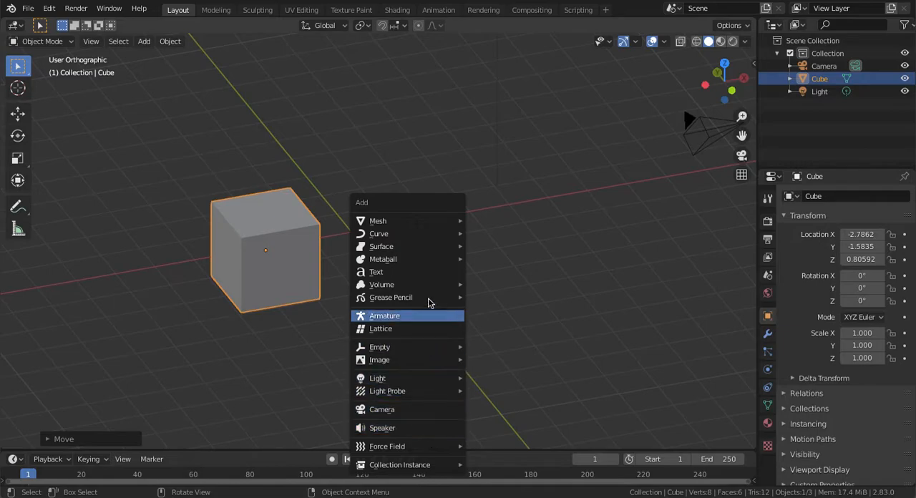
pyautogui.moveTo(430, 226)
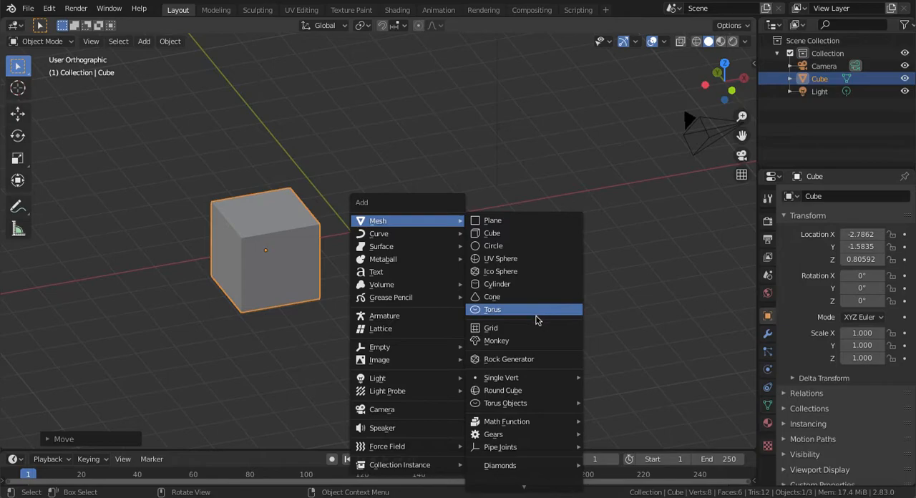
pyautogui.click(511, 342)
# Move the monkey freely to about X 0.82, Y 0.16, Z 0.81 m
pyautogui.moveTo(509, 328); pyautogui.dragTo(364, 251, button='middle')
pyautogui.press('g')
pyautogui.click(502, 287)
pyautogui.moveTo(501, 286); pyautogui.dragTo(435, 287, button='middle')
pyautogui.press('g')
pyautogui.rightClick(450, 239)
# Examine the monkey, the cube and the 3D cursor from several distances
pyautogui.press('KP_Add')
pyautogui.press('KP_Add')
pyautogui.press('KP_Add')
pyautogui.press('KP_Add')
pyautogui.press('KP_Add')
pyautogui.press('KP_Add')
pyautogui.press('KP_Add')
pyautogui.press('KP_Subtract')
pyautogui.press('KP_Subtract')
pyautogui.press('KP_Subtract')
pyautogui.press('KP_Subtract')
pyautogui.press('KP_Subtract')
pyautogui.press('KP_Subtract')
pyautogui.press('KP_Subtract')
pyautogui.press('KP_Subtract')
pyautogui.press('KP_Add')
pyautogui.press('KP_Add')
pyautogui.press('KP_Add')
pyautogui.press('KP_Add')
pyautogui.press('KP_Subtract')
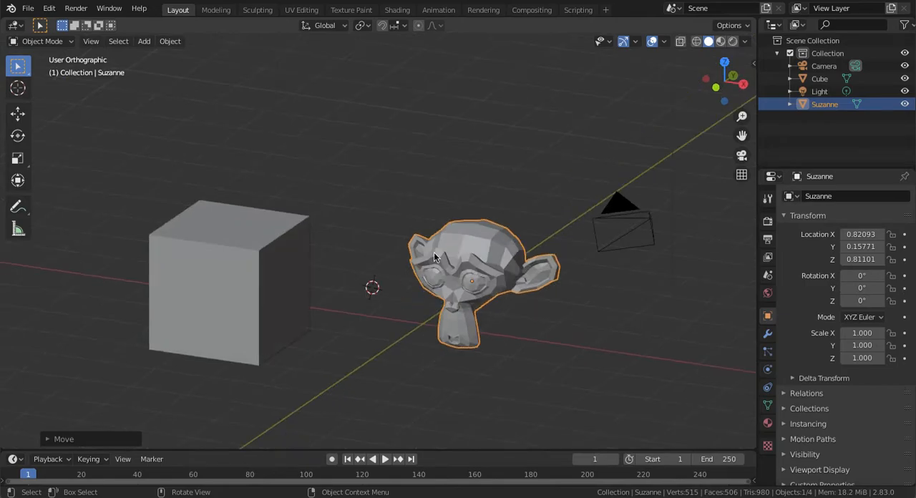
# Move the monkey freely up to about X -0.93, Y 0.21, Z 3.15 m
pyautogui.click(392, 115)
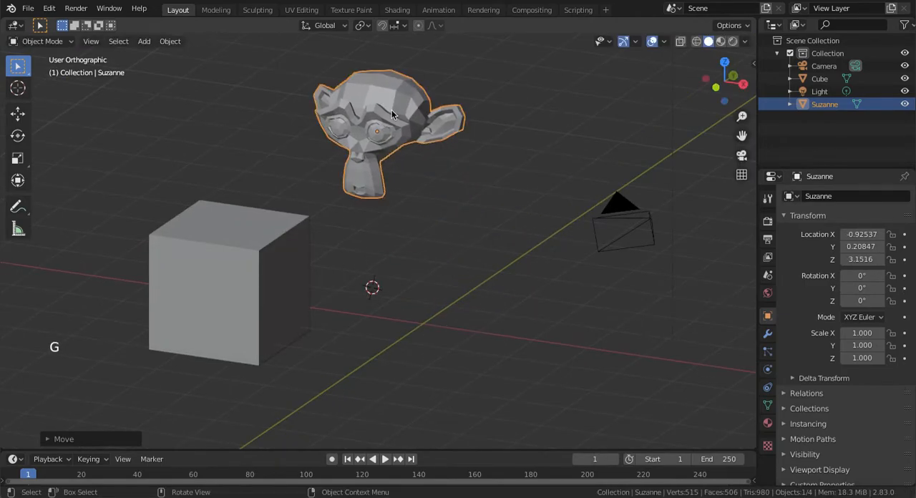
pyautogui.hotkey('shift', 'a')
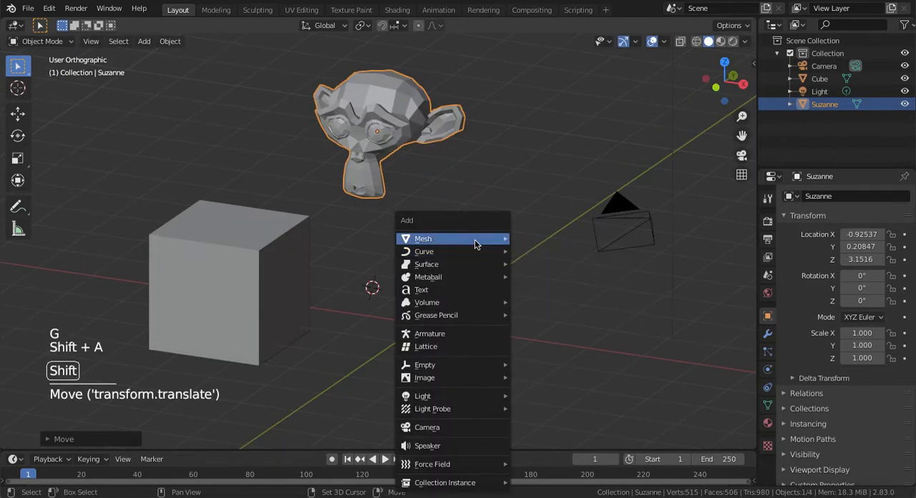
pyautogui.click(506, 263)
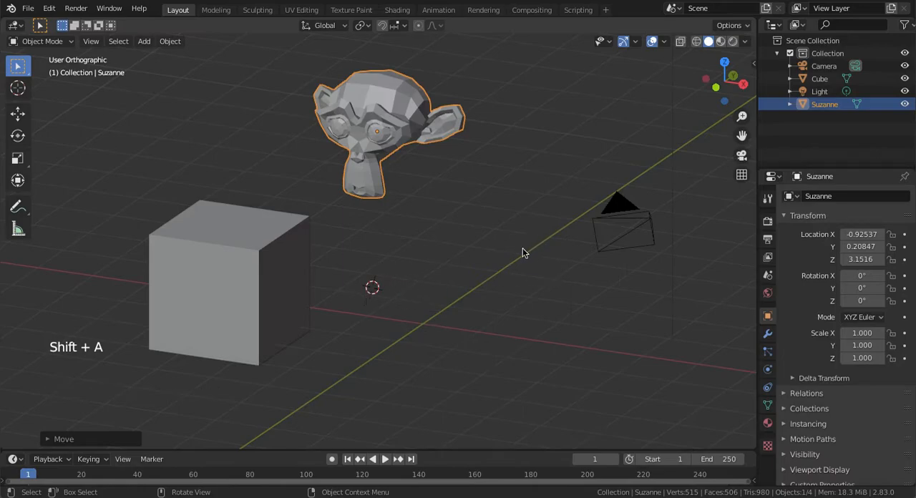
# Select the cube and the monkey in turn, ending with only the cube selected
pyautogui.moveTo(408, 301); pyautogui.dragTo(362, 307, button='middle')
pyautogui.click(240, 315)
pyautogui.moveTo(239, 313); pyautogui.dragTo(239, 314, button='middle')
pyautogui.moveTo(495, 259); pyautogui.dragTo(348, 237, button='middle')
pyautogui.click(398, 120)
pyautogui.moveTo(399, 120); pyautogui.dragTo(283, 235, button='middle')
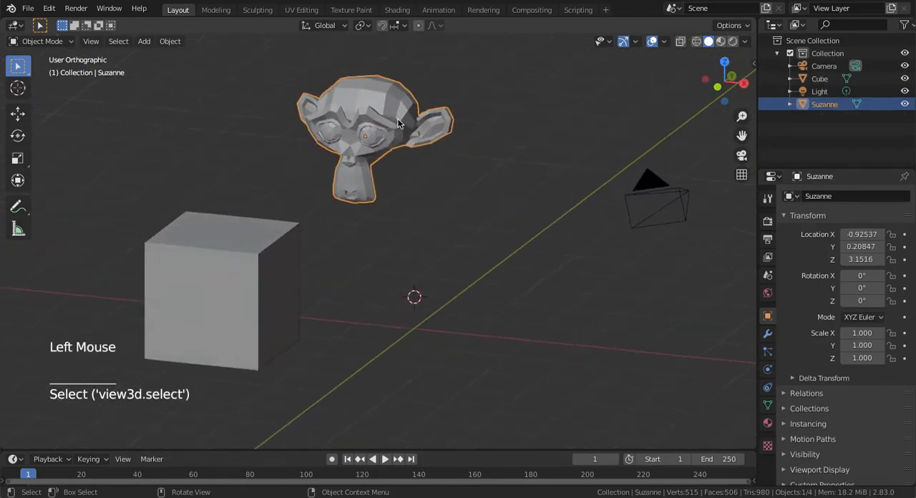
pyautogui.click(283, 234)
pyautogui.moveTo(373, 199); pyautogui.dragTo(372, 198, button='middle')
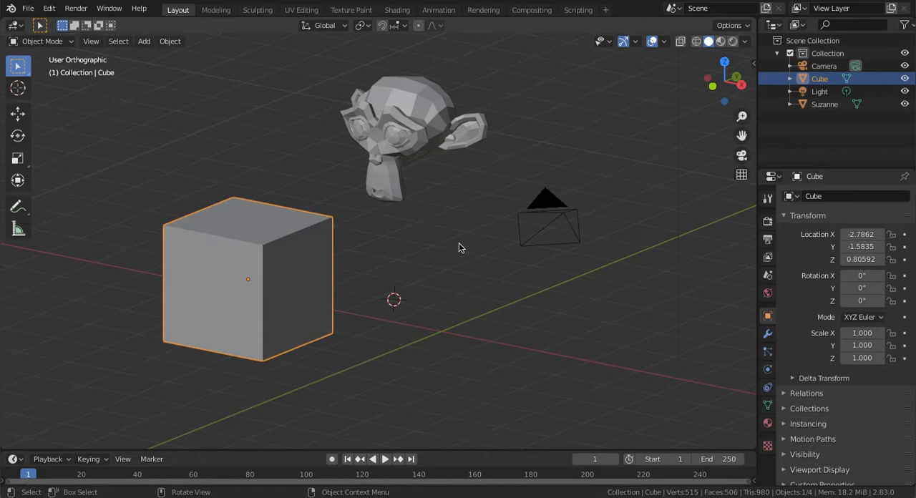
# Try deleting the selected cube, and undo the deletion
pyautogui.press('x')
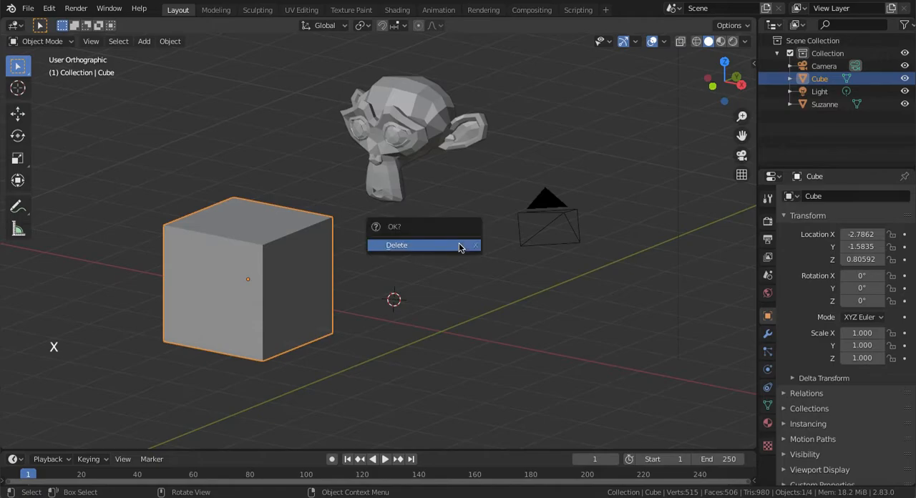
pyautogui.click(459, 246)
pyautogui.moveTo(174, 325); pyautogui.dragTo(380, 281, button='middle')
pyautogui.press('super')
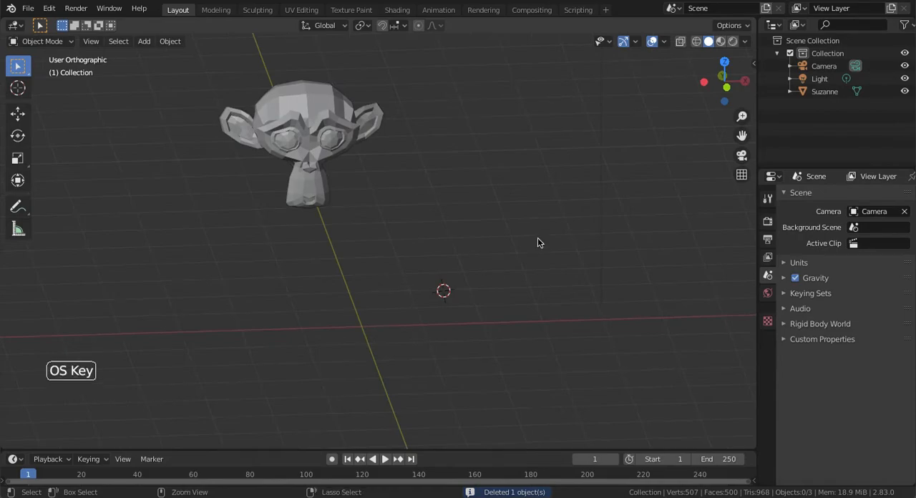
pyautogui.press('super+z')
pyautogui.moveTo(511, 231); pyautogui.dragTo(370, 269, button='middle')
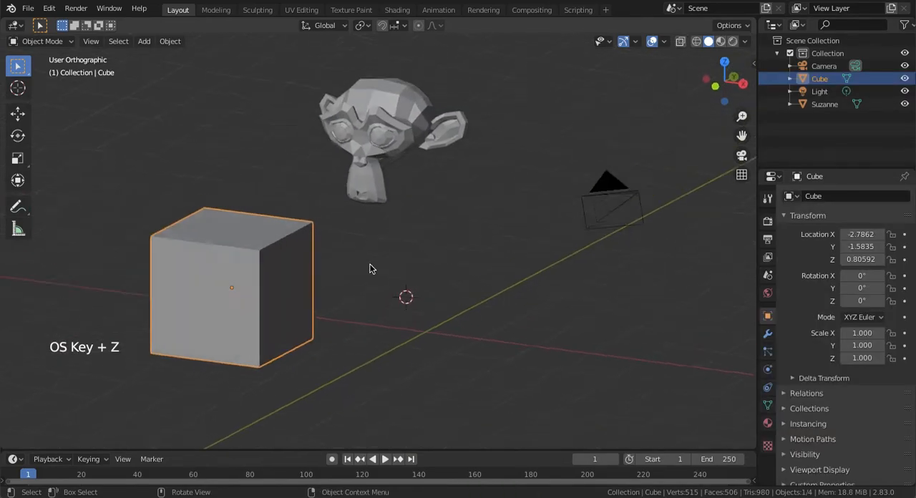
pyautogui.keyDown('shift'); pyautogui.moveTo(341, 301); pyautogui.dragTo(512, 317, button='middle'); pyautogui.keyUp('shift')
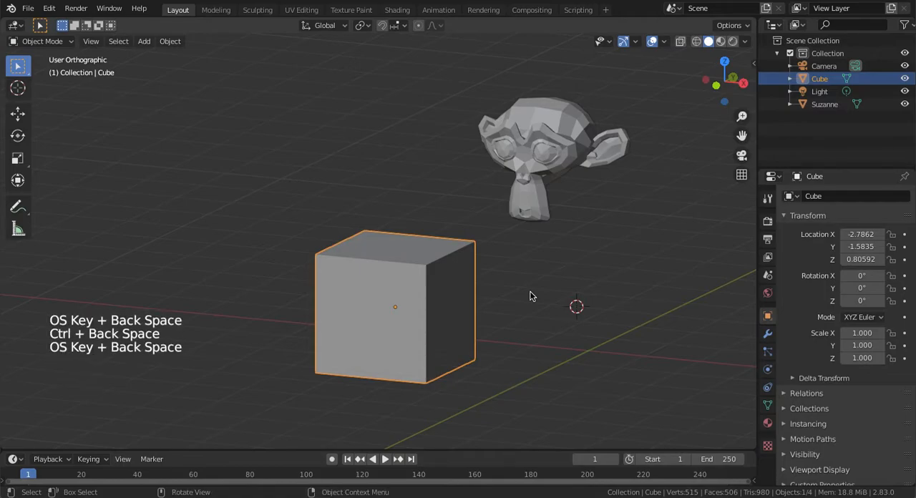
# Practise deleting the cube and undoing the deletion three more times
pyautogui.moveTo(530, 293)
pyautogui.mouseDown(button='middle')
pyautogui.moveTo(483, 348)
pyautogui.moveTo(538, 290)
pyautogui.moveTo(504, 322)
pyautogui.moveTo(603, 278)
pyautogui.moveTo(525, 315)
pyautogui.moveTo(519, 335)
pyautogui.moveTo(552, 337)
pyautogui.moveTo(573, 330)
pyautogui.moveTo(487, 308)
pyautogui.moveTo(522, 290)
pyautogui.mouseUp(button='middle')
pyautogui.moveTo(349, 323); pyautogui.dragTo(393, 323, button='middle')
pyautogui.press('x')
pyautogui.click(393, 321)
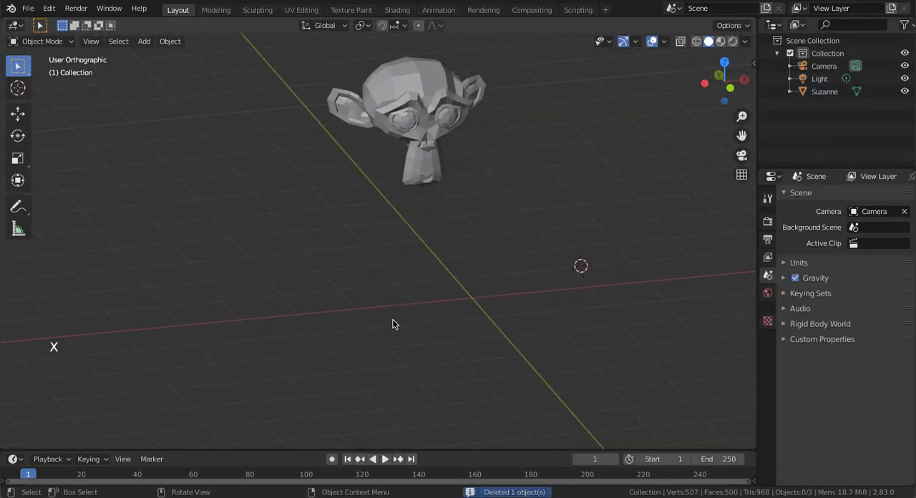
pyautogui.press('super+z')
pyautogui.press('x')
pyautogui.click(421, 297)
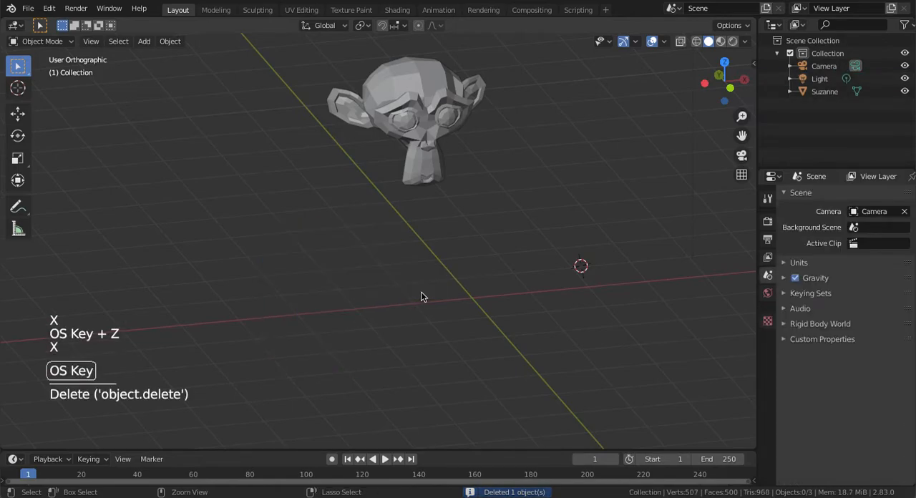
pyautogui.press('super+z')
pyautogui.press('x')
pyautogui.moveTo(443, 280); pyautogui.dragTo(451, 266, button='middle')
pyautogui.click(445, 281)
pyautogui.press('super+z')
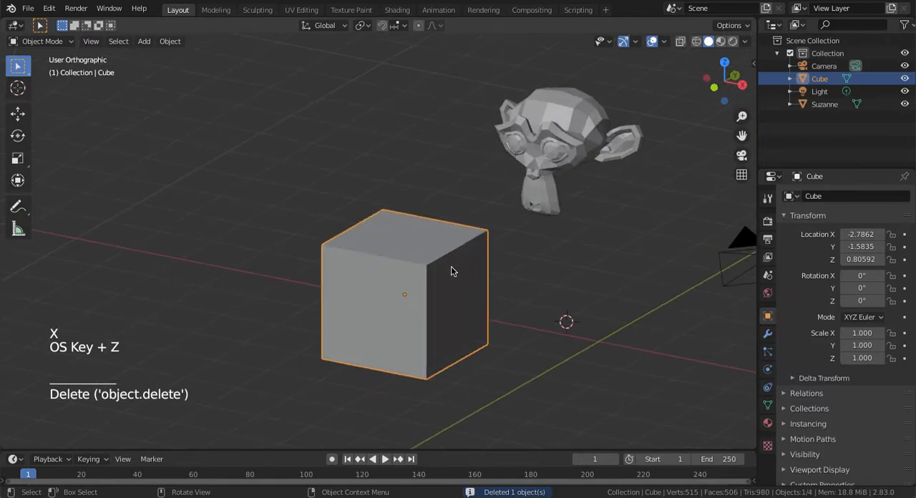
# Delete the cube from the scene
pyautogui.click(547, 265)
pyautogui.moveTo(547, 265); pyautogui.dragTo(547, 265, button='middle')
# Select the monkey and move it freely to about X 0.08, Y -0.46, Z 0.79 m
pyautogui.click(397, 189)
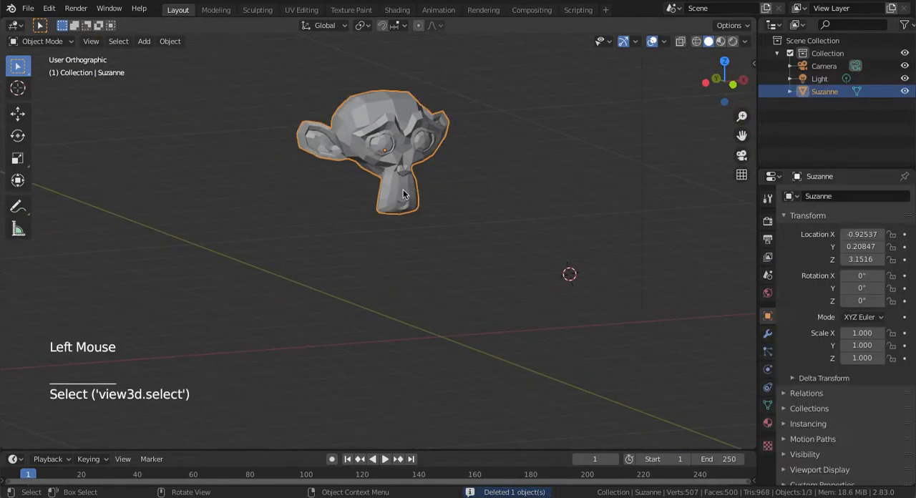
pyautogui.press('g')
pyautogui.click(438, 301)
pyautogui.press('g')
pyautogui.click(464, 341)
pyautogui.moveTo(546, 284); pyautogui.dragTo(455, 199, button='middle')
pyautogui.press('g')
pyautogui.click(552, 287)
pyautogui.press('KP_Add')
pyautogui.press('KP_Add')
pyautogui.press('KP_Add')
pyautogui.press('KP_Add')
pyautogui.press('KP_Add')
pyautogui.press('KP_Subtract')
pyautogui.press('KP_Subtract')
pyautogui.press('KP_Subtract')
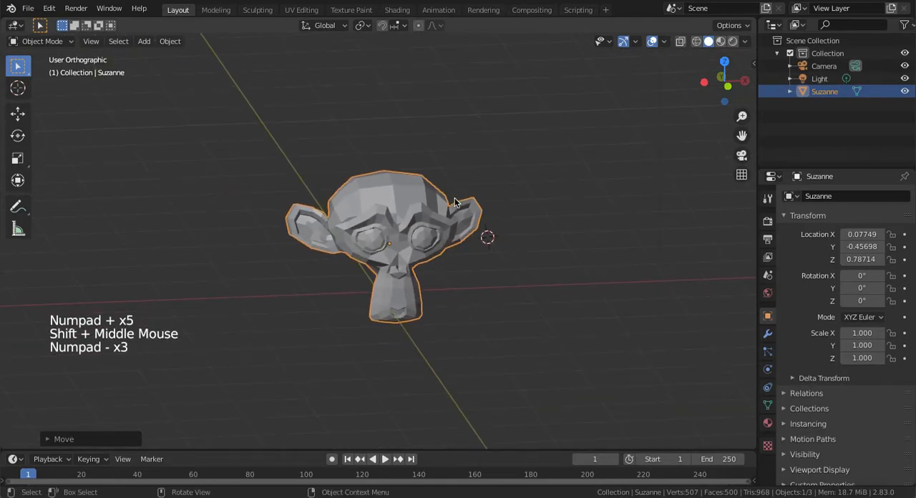
# Try the move, rotate and scale commands on the monkey, and view the choice of objects that can be added
pyautogui.moveTo(556, 192); pyautogui.dragTo(428, 189, button='middle')
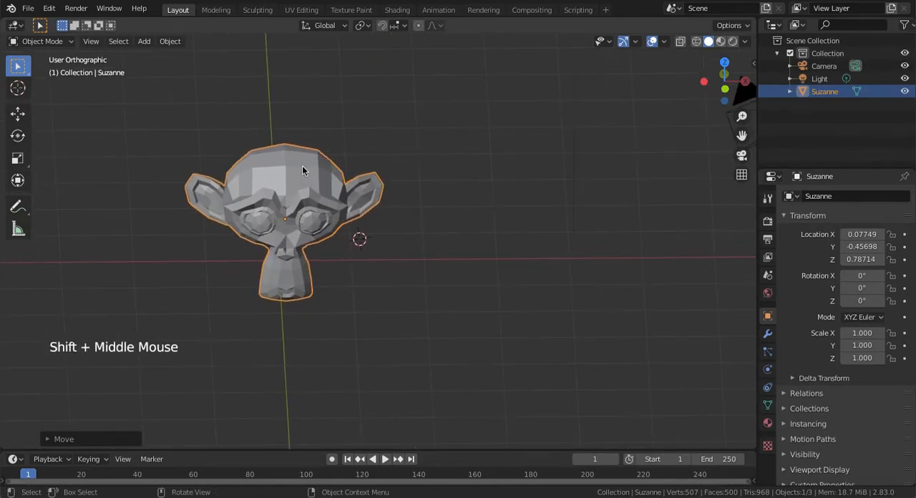
pyautogui.press('KP_Subtract')
pyautogui.press('KP_Subtract')
pyautogui.press('KP_Subtract')
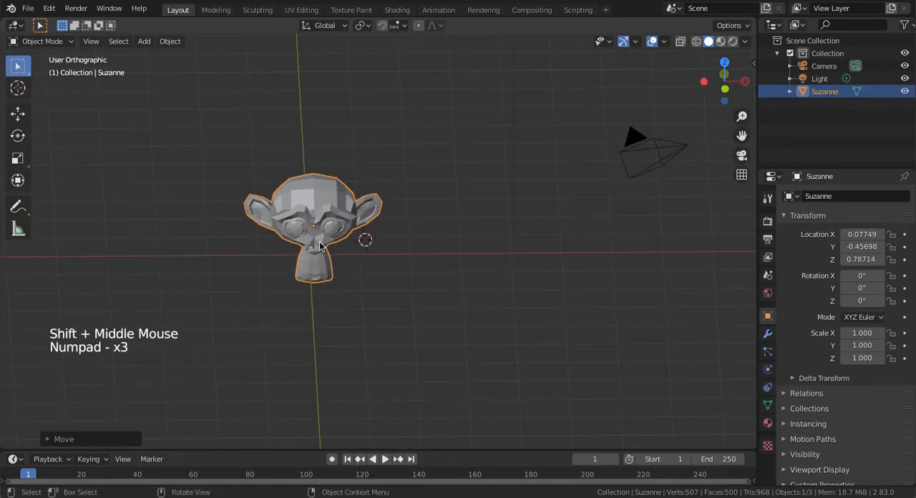
pyautogui.press('g')
pyautogui.press('r')
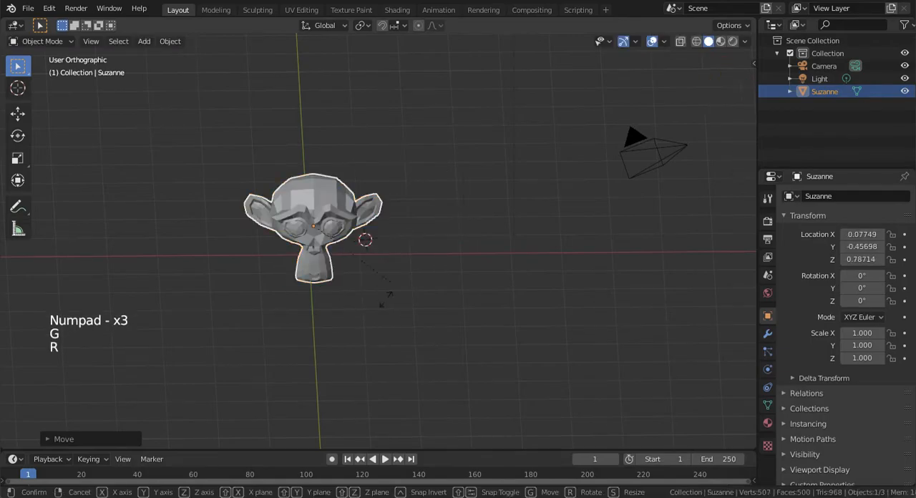
pyautogui.press('s')
pyautogui.press('Escape')
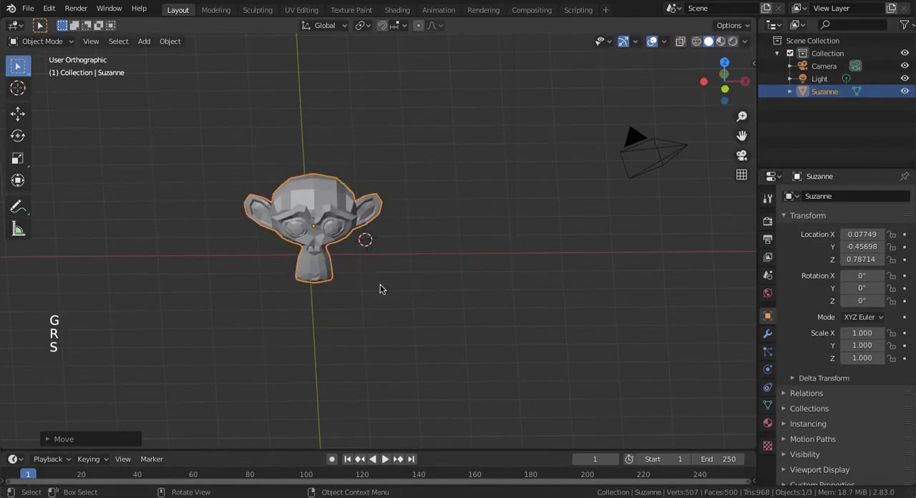
pyautogui.hotkey('shift', 'a')
pyautogui.press('Escape')
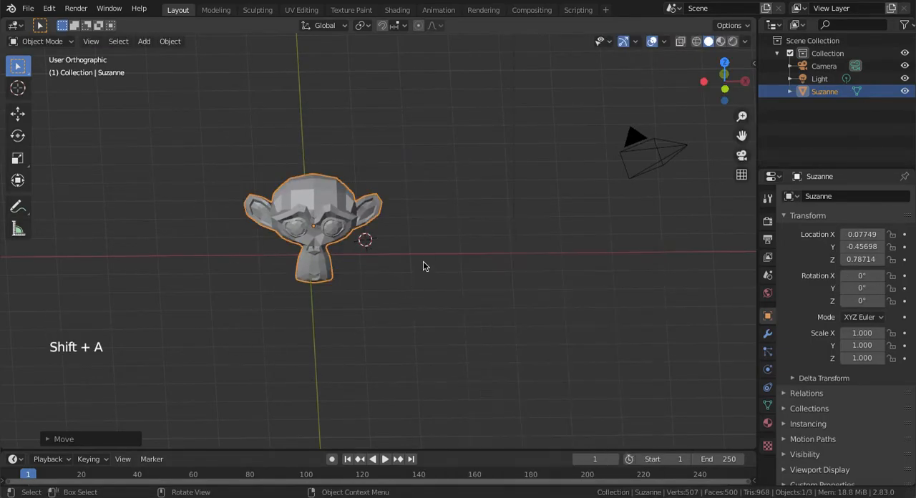
# Duplicate the monkey and move the copy -4 m along the global X axis
pyautogui.moveTo(409, 290)
pyautogui.keyDown('shift'); pyautogui.mouseDown(button='middle')
pyautogui.moveTo(520, 293)
pyautogui.moveTo(549, 308)
pyautogui.moveTo(538, 315)
pyautogui.mouseUp(button='middle'); pyautogui.keyUp('shift')
pyautogui.press('KP_Add')
pyautogui.press('KP_Add')
pyautogui.press('KP_Add')
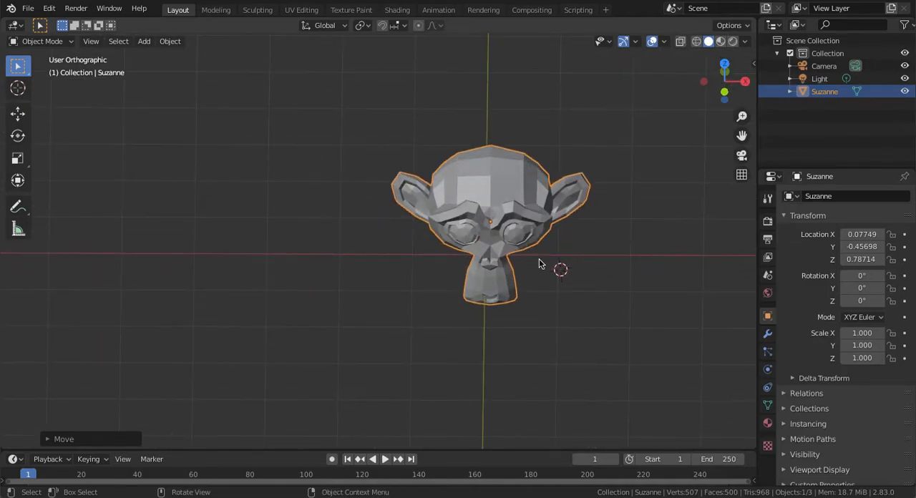
pyautogui.hotkey('shift', 'd')
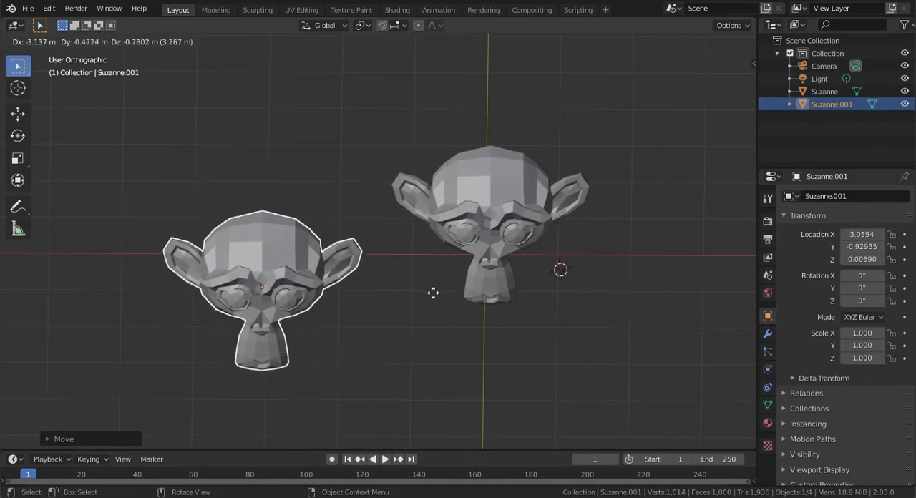
pyautogui.press('y')
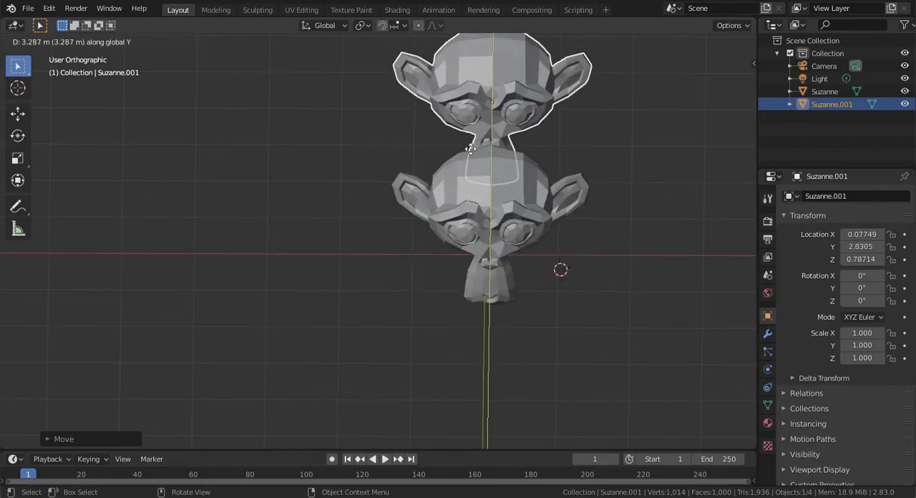
pyautogui.press('x')
pyautogui.press('z')
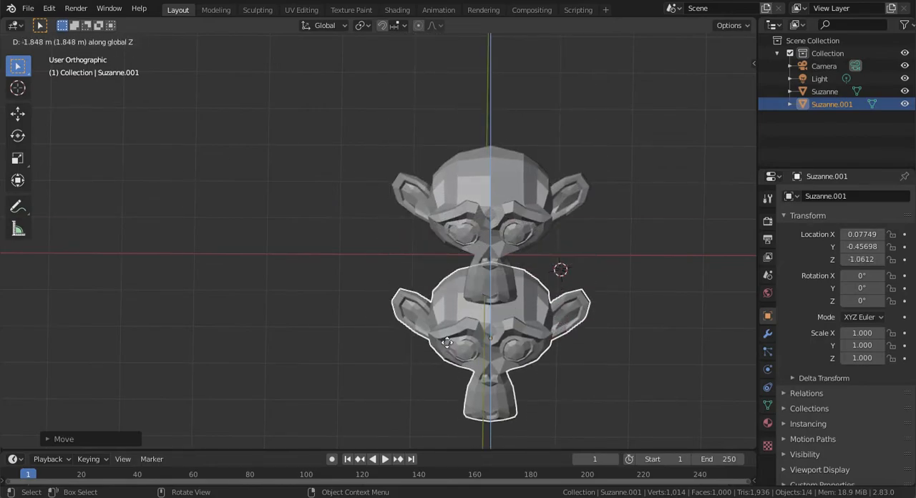
pyautogui.press('x')
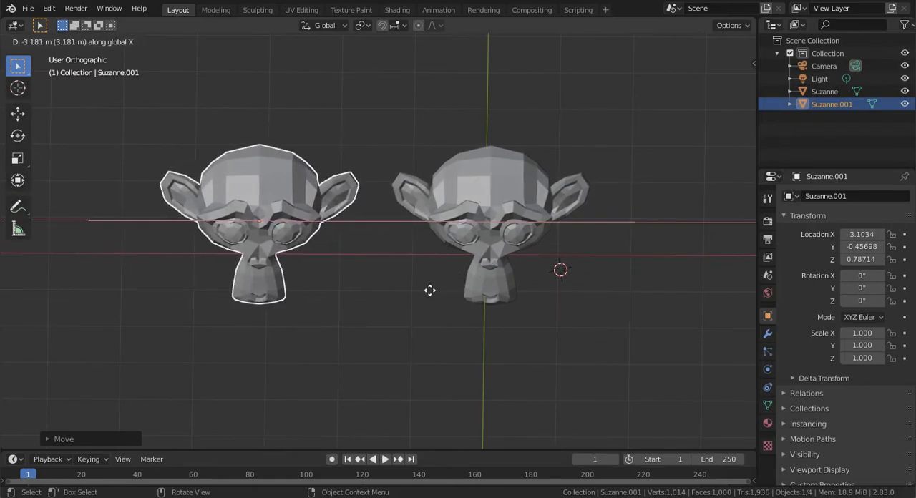
pyautogui.write('-2')
pyautogui.press('BackSpace')
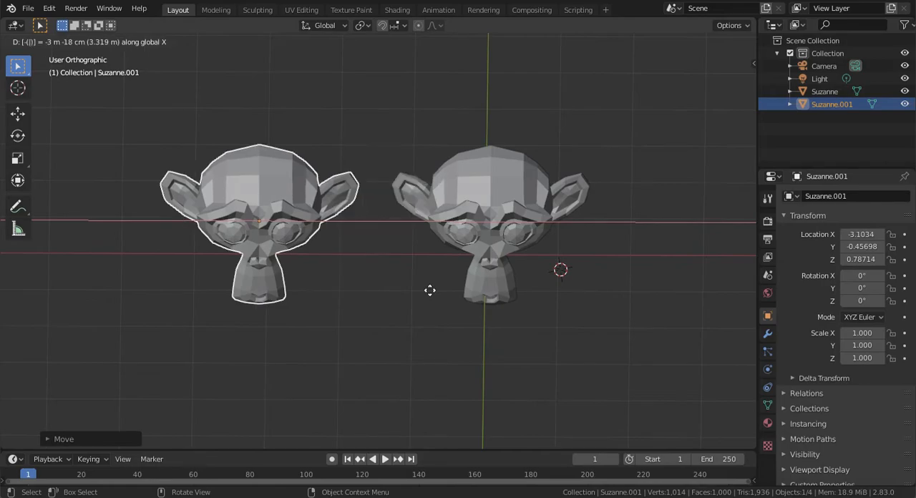
pyautogui.write('4')
pyautogui.press('Return')
# Alternate between selecting and deselecting all objects in the scene, ending with nothing selected
pyautogui.press('KP_Subtract')
pyautogui.press('KP_Subtract')
pyautogui.press('KP_Subtract')
pyautogui.moveTo(431, 290); pyautogui.dragTo(387, 227, button='middle')
pyautogui.press('a')
pyautogui.press('a')
pyautogui.press('a')
pyautogui.moveTo(389, 272); pyautogui.dragTo(386, 276, button='middle')
pyautogui.moveTo(480, 289); pyautogui.dragTo(379, 286, button='middle')
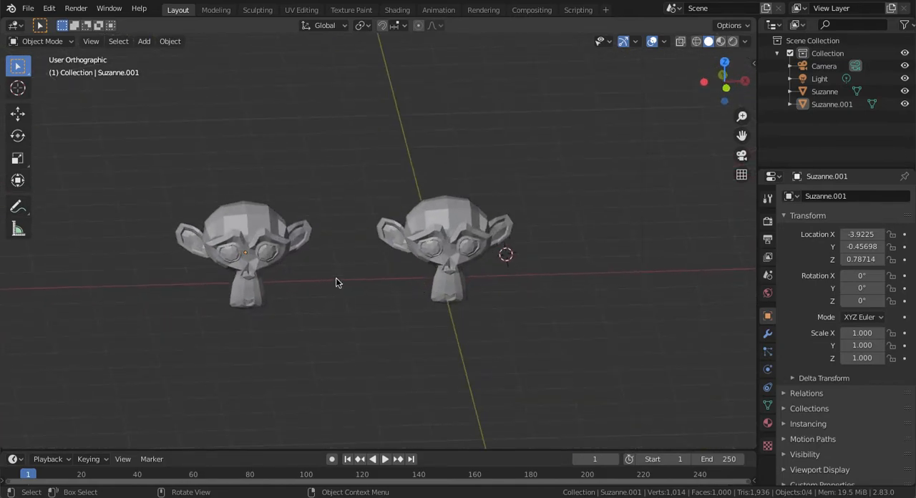
pyautogui.moveTo(294, 240); pyautogui.dragTo(286, 243, button='middle')
pyautogui.click(288, 245)
pyautogui.press('a')
pyautogui.press('a')
pyautogui.press('a')
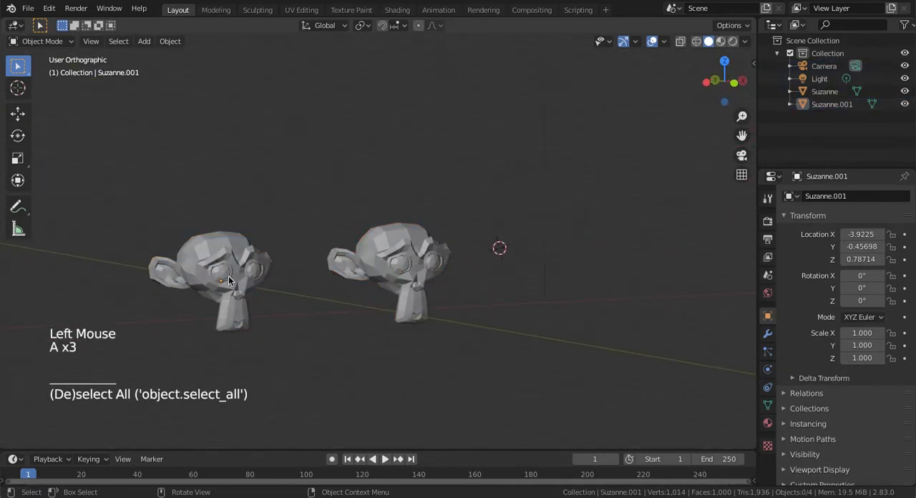
# Select both monkeys, duplicate them together and move the copies up along global Z to a height of about 4.02 m
pyautogui.moveTo(229, 281); pyautogui.dragTo(405, 218, button='middle')
pyautogui.keyDown('shift'); pyautogui.click(232, 238); pyautogui.keyUp('shift')
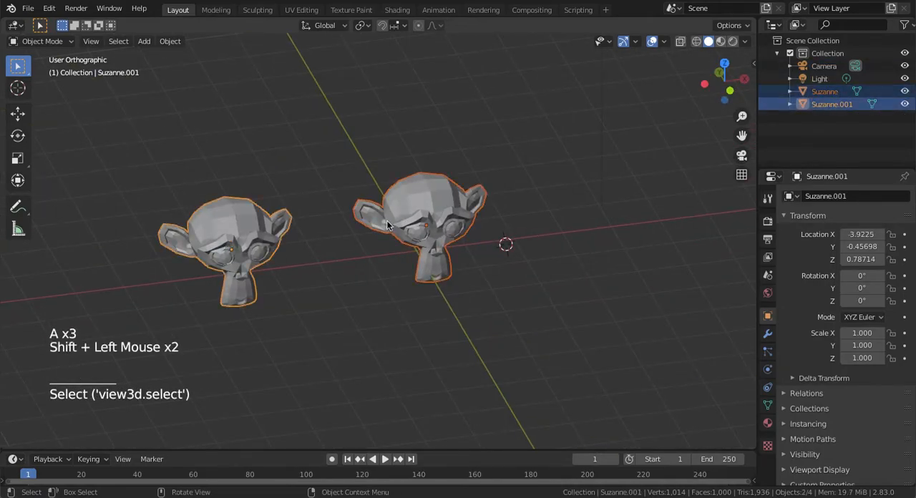
pyautogui.hotkey('shift', 'd')
pyautogui.press('z')
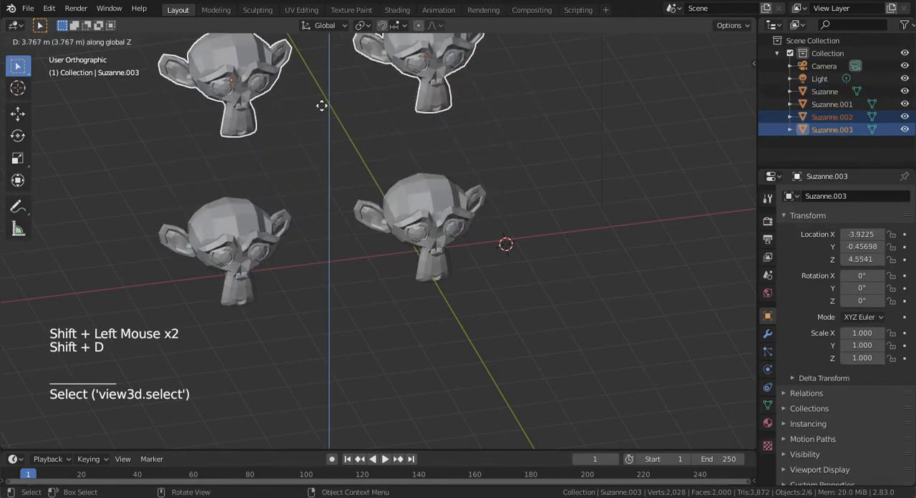
pyautogui.click(321, 129)
# Select the two upper monkey copies together and delete them from the scene
pyautogui.moveTo(456, 163); pyautogui.dragTo(422, 140, button='middle')
pyautogui.click(426, 136)
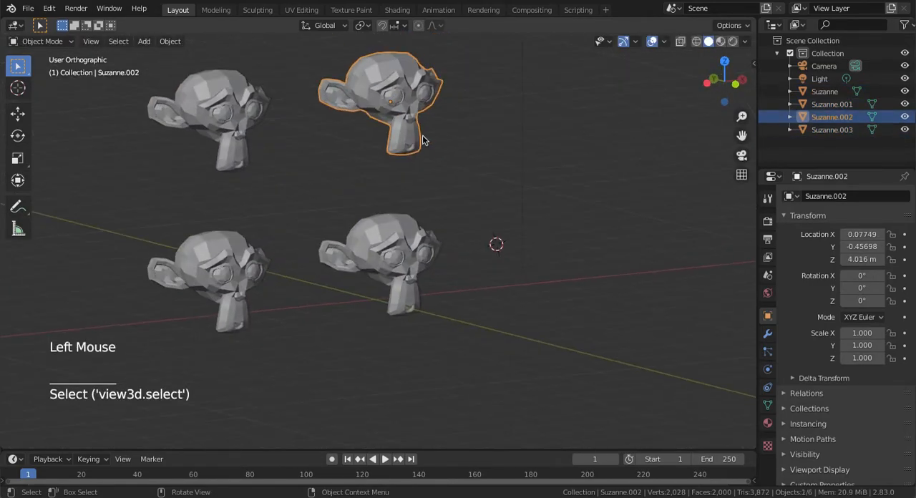
pyautogui.keyDown('shift'); pyautogui.click(219, 126); pyautogui.keyUp('shift')
pyautogui.press('x')
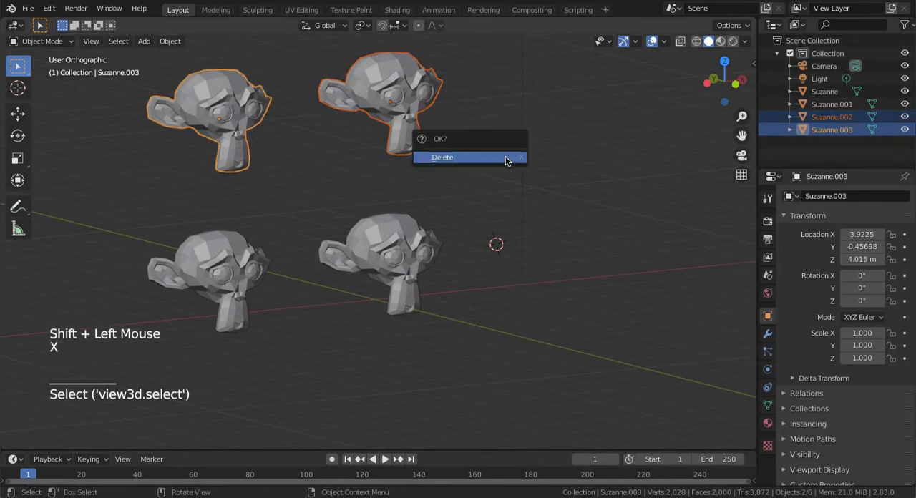
pyautogui.click(501, 158)
# Delete the remaining monkey copy beside the original, keeping only the original monkey
pyautogui.click(236, 272)
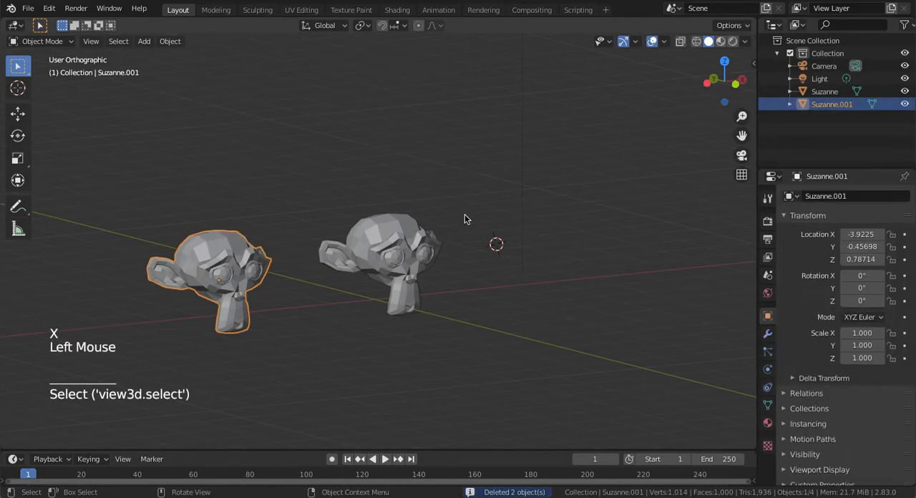
pyautogui.press('x')
pyautogui.click(465, 214)
pyautogui.moveTo(465, 214); pyautogui.dragTo(461, 215, button='middle')
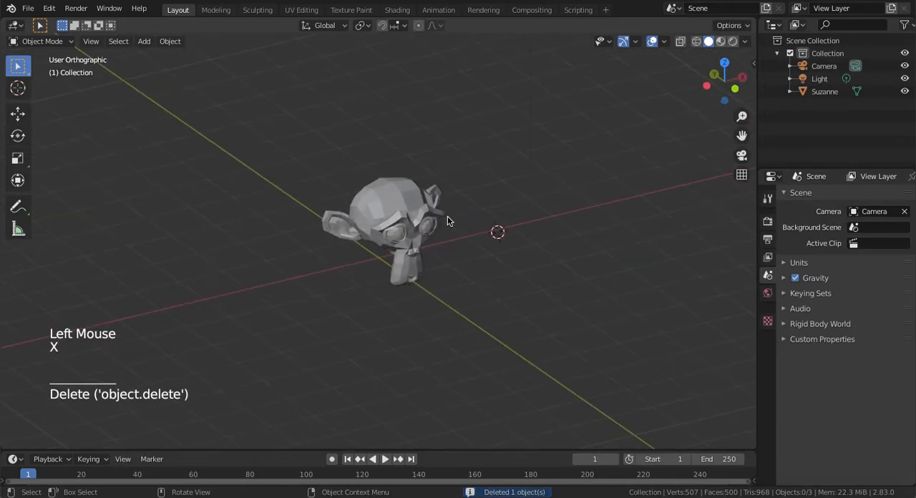
# Move the original monkey down along the global Z axis to a height of about 0.13 m
pyautogui.click(404, 217)
pyautogui.press('g')
pyautogui.press('z')
pyautogui.moveTo(404, 217); pyautogui.dragTo(400, 242, button='middle')
pyautogui.click(400, 242)
pyautogui.press('g')
pyautogui.press('z')
pyautogui.click(590, 241)
# Examine the monkey's placement relative to the world axes from different angles and distances
pyautogui.keyDown('shift'); pyautogui.moveTo(544, 258); pyautogui.dragTo(439, 145, button='middle'); pyautogui.keyUp('shift')
pyautogui.press('KP_Add')
pyautogui.press('KP_Add')
pyautogui.press('KP_Add')
pyautogui.press('KP_Add')
pyautogui.press('KP_Add')
pyautogui.moveTo(550, 182); pyautogui.dragTo(550, 181, button='middle')
pyautogui.keyDown('shift'); pyautogui.moveTo(627, 211); pyautogui.dragTo(489, 227, button='middle'); pyautogui.keyUp('shift')
pyautogui.press('KP_Subtract')
pyautogui.press('KP_Subtract')
pyautogui.press('KP_Subtract')
pyautogui.press('KP_Subtract')
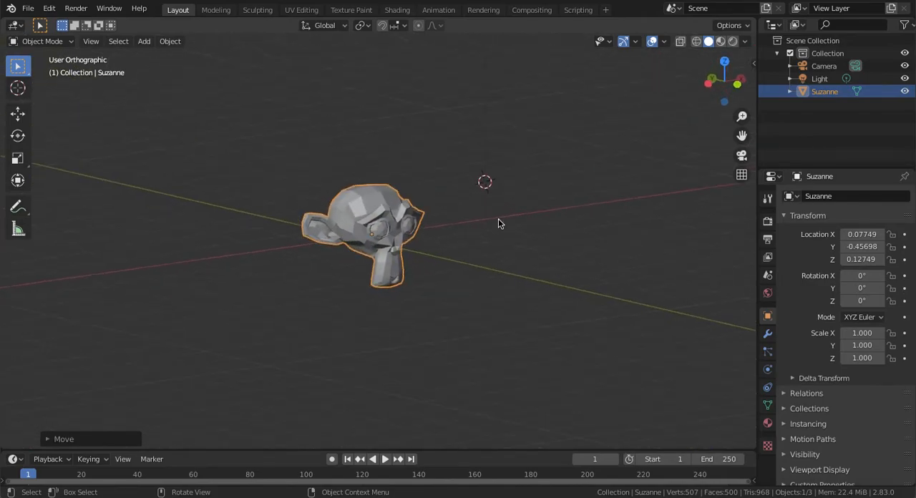
# Try to move the monkey freely without constraining it to an axis
pyautogui.press('g')
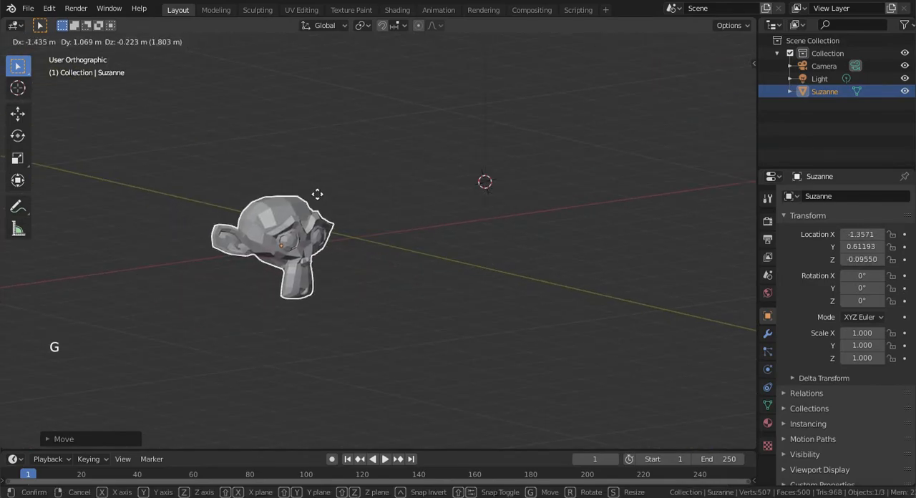
pyautogui.rightClick(320, 198)
pyautogui.moveTo(304, 278); pyautogui.dragTo(492, 240, button='middle')
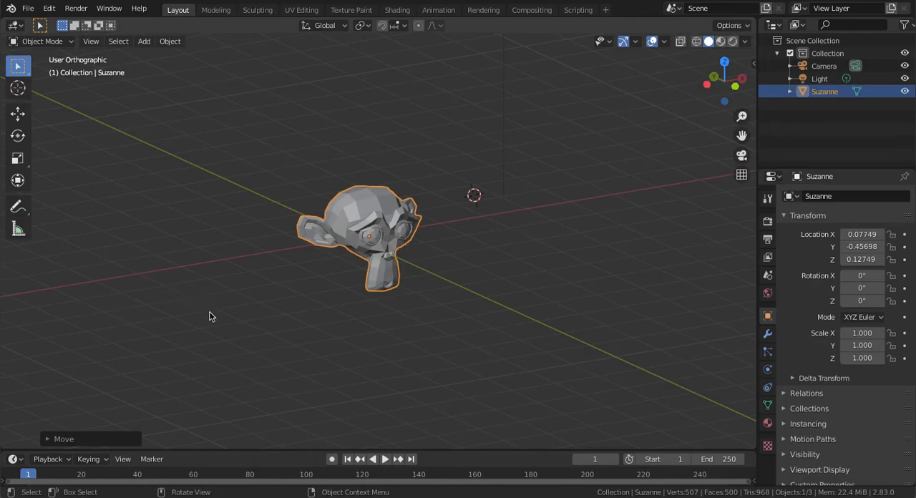
pyautogui.moveTo(351, 149); pyautogui.dragTo(235, 186, button='middle')
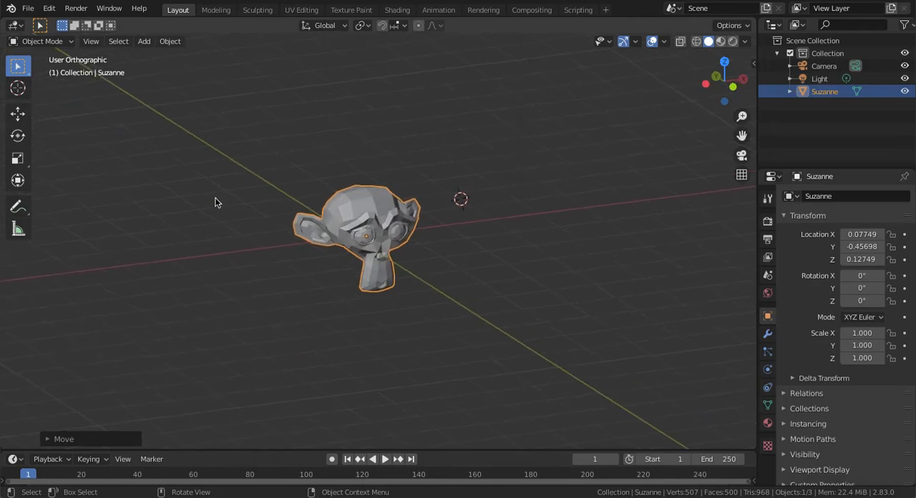